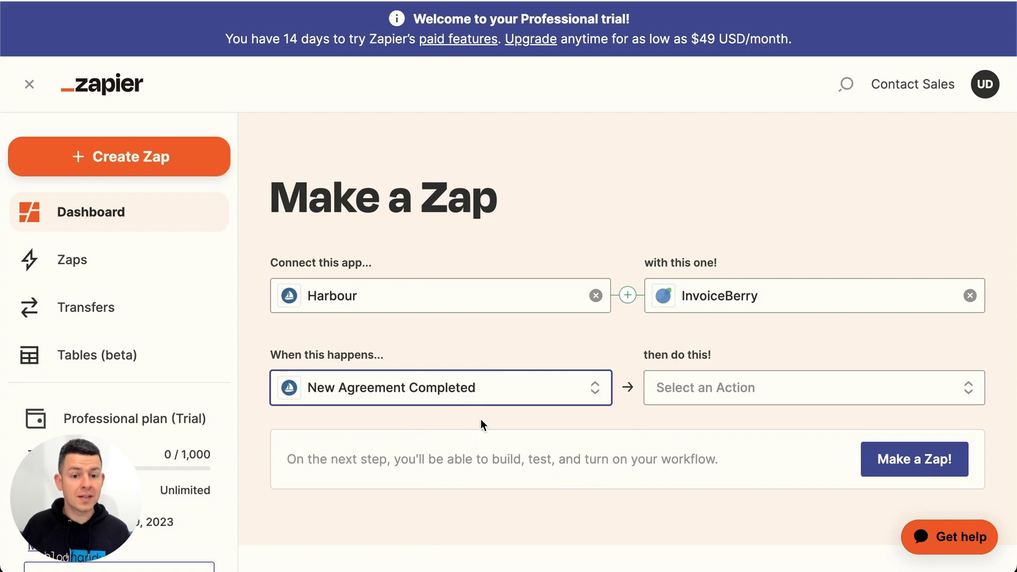
Choose Create Recurring Invoice as the InvoiceBerry action and start building the Zap
click(724, 389)
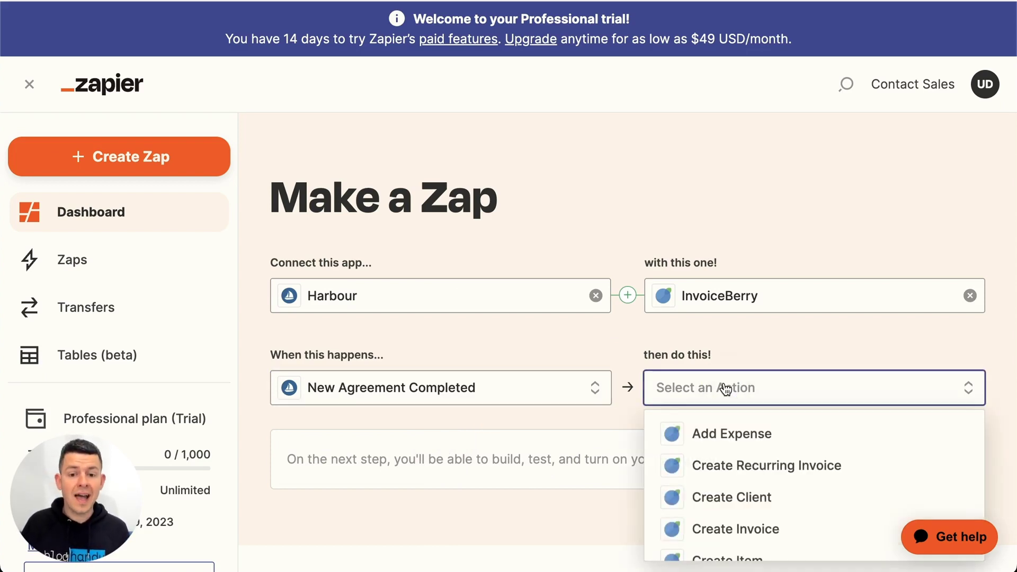
scroll(865, 336, down, 3)
scroll(815, 388, down, 1)
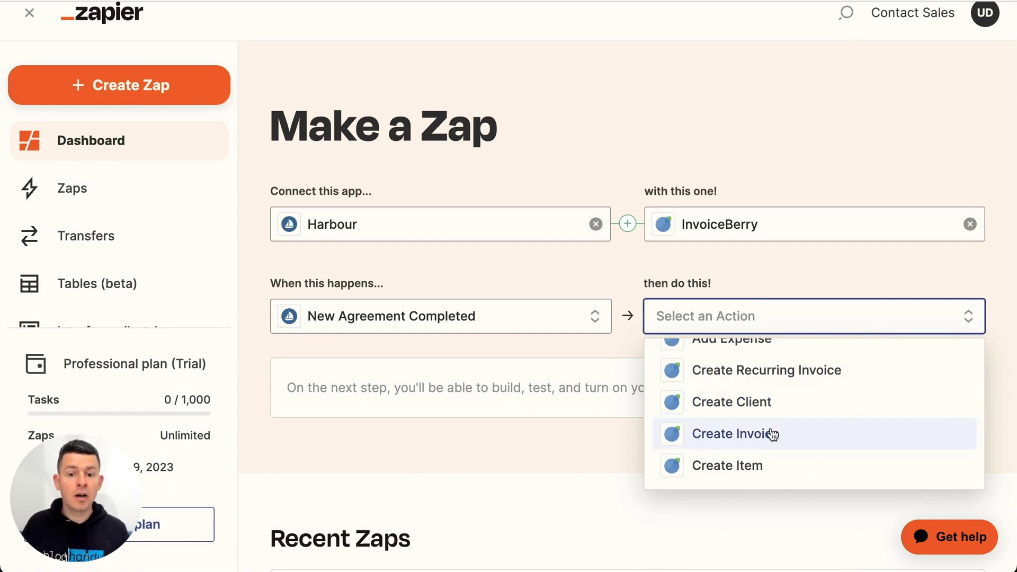
scroll(772, 431, up, 1)
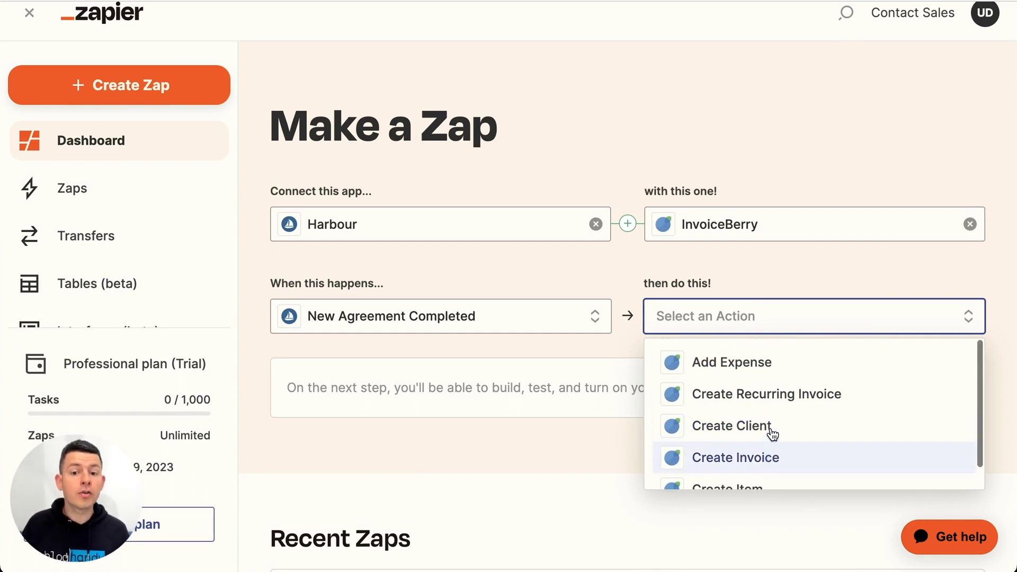
click(803, 395)
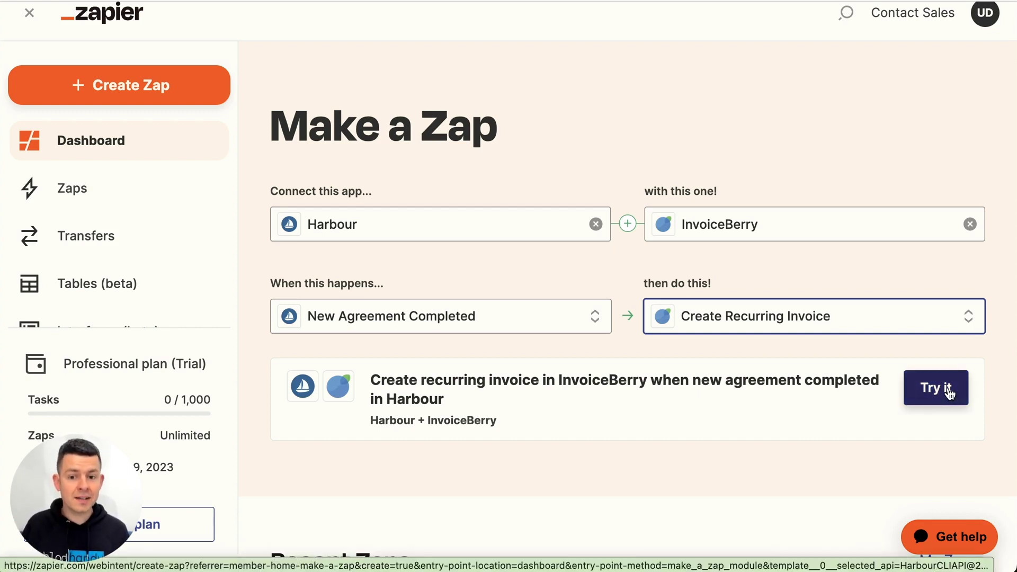
click(926, 390)
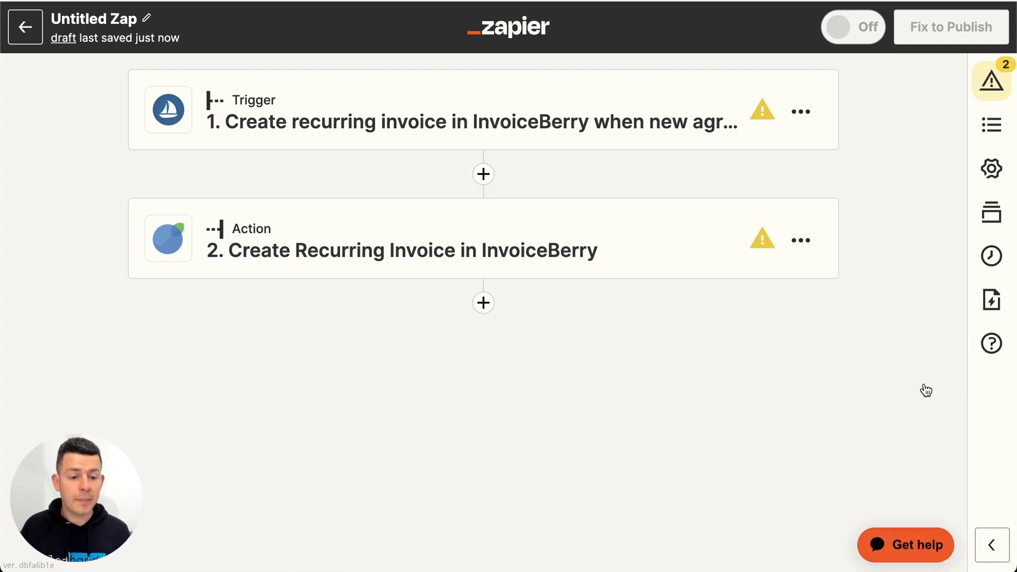
Begin signing in to a Harbour account for the trigger and find the integrations address for the access keys
click(531, 122)
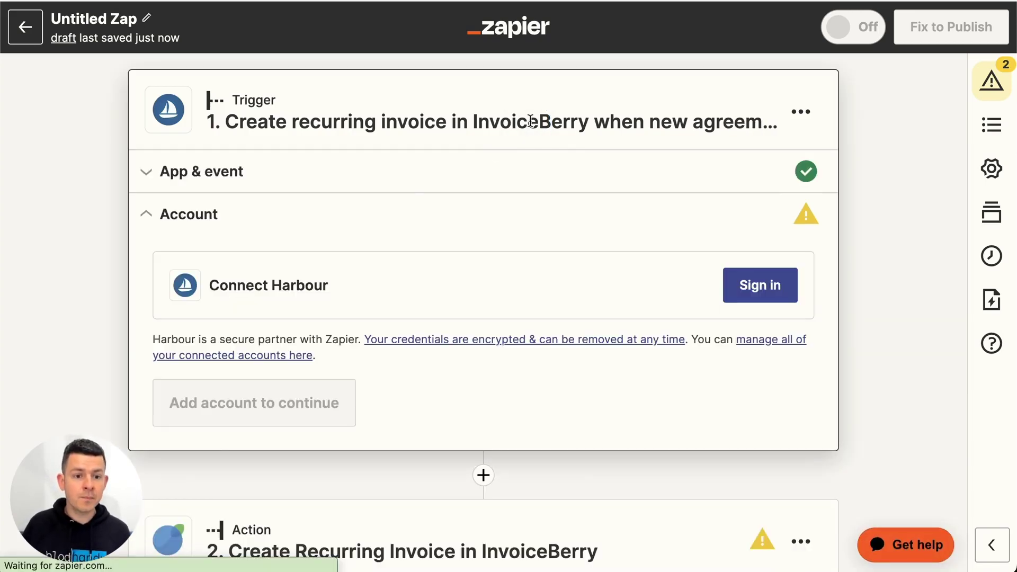
click(783, 292)
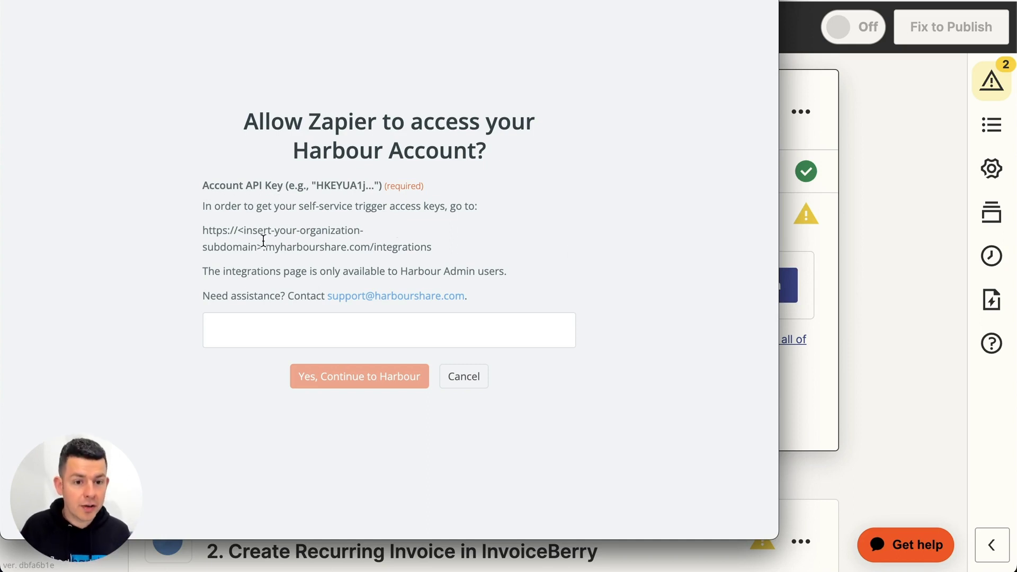
click(402, 246)
double_click(402, 246)
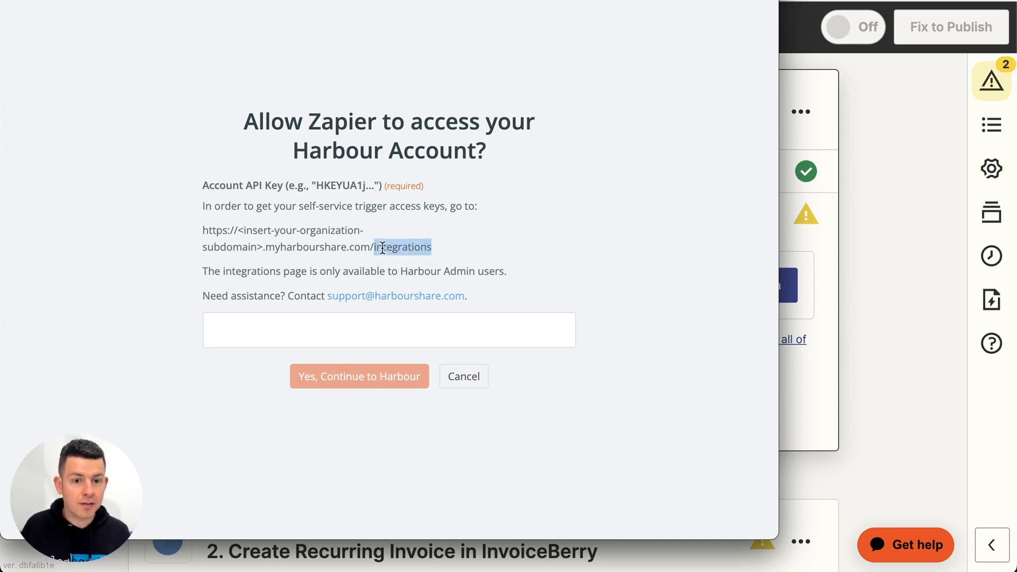
Switch to Harbour and open the Integrations page from the account's settings
click(927, 188)
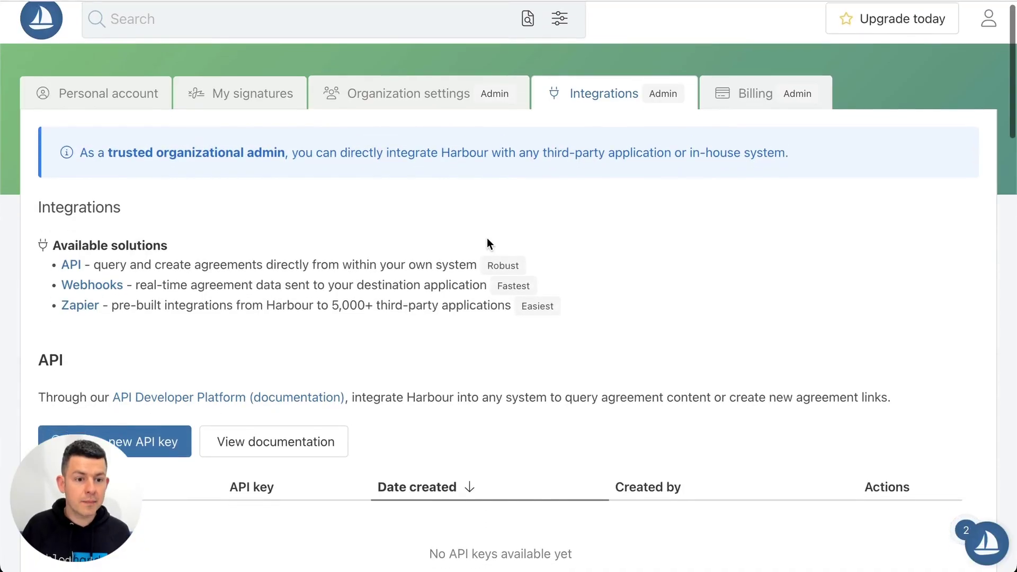
scroll(488, 244, down, 3)
scroll(488, 243, up, 3)
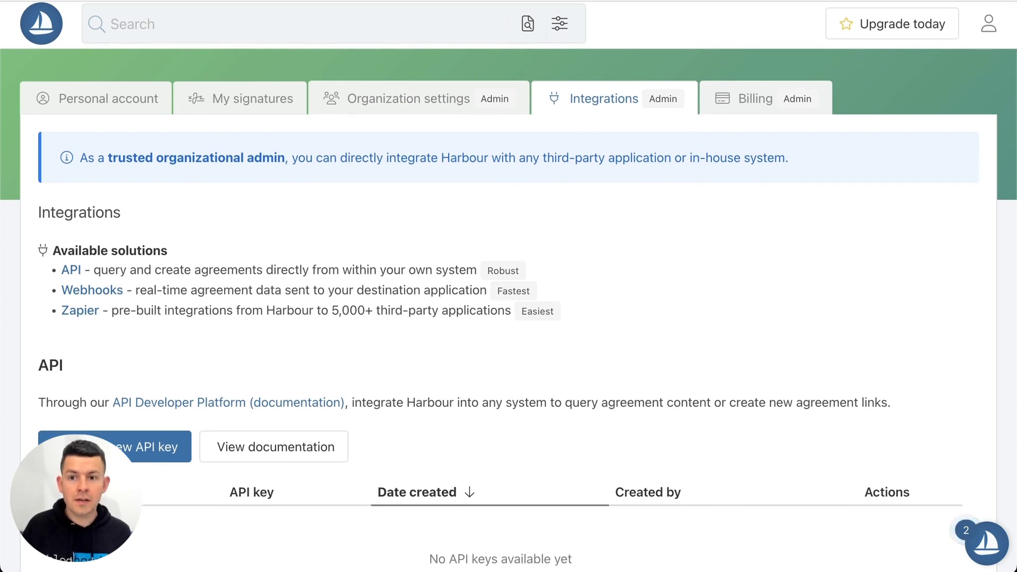
click(997, 28)
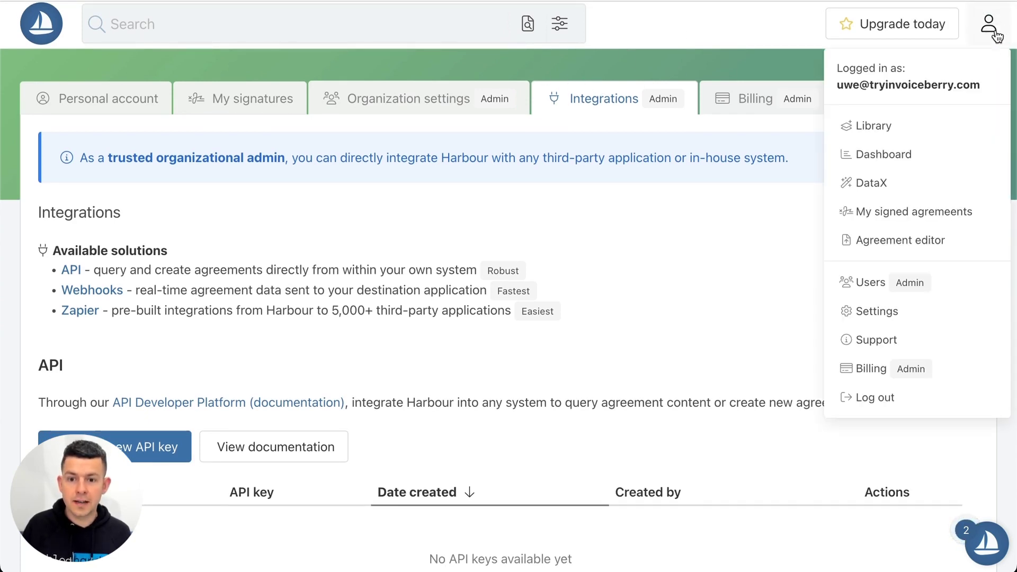
click(873, 314)
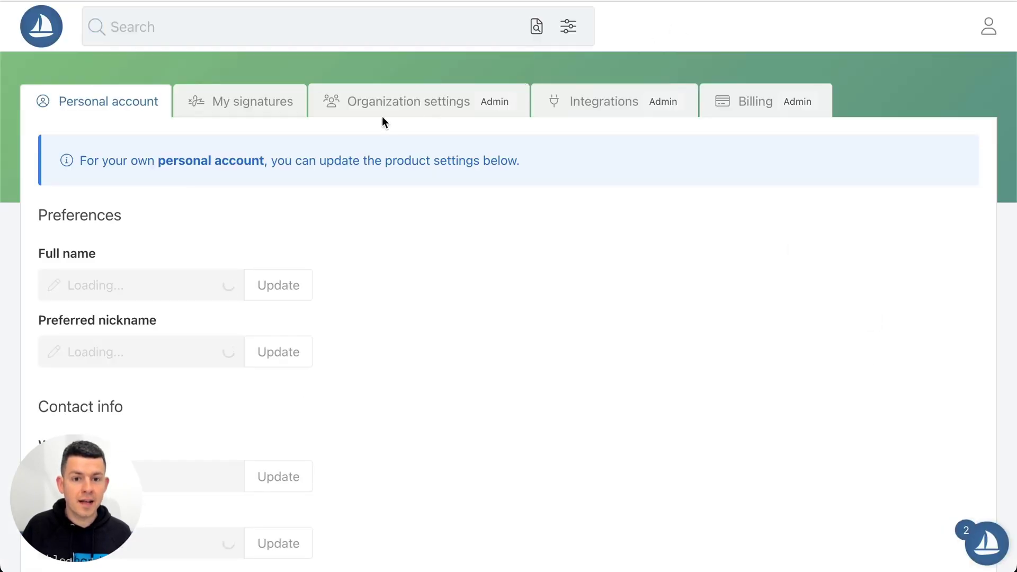
click(632, 112)
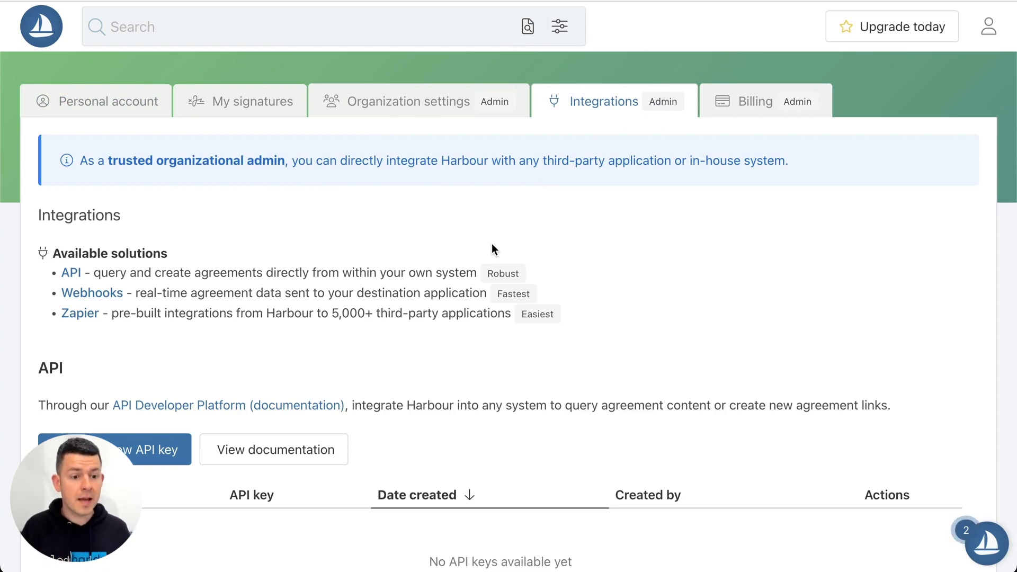
Create a new Zapier key in the Zapier section for every completed agreement from all sources
scroll(360, 317, down, 3)
scroll(635, 198, up, 3)
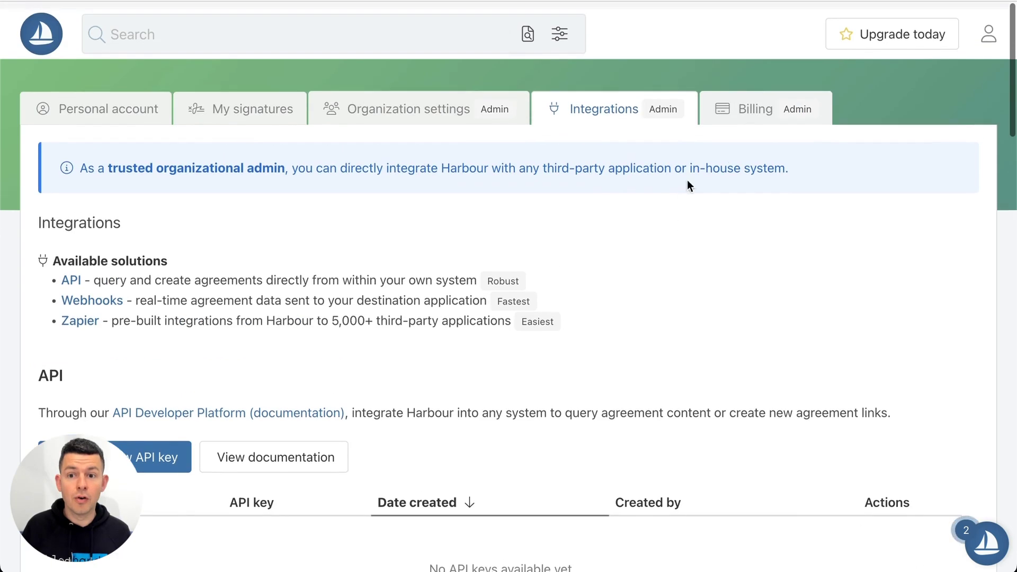
scroll(394, 278, down, 3)
scroll(646, 297, up, 3)
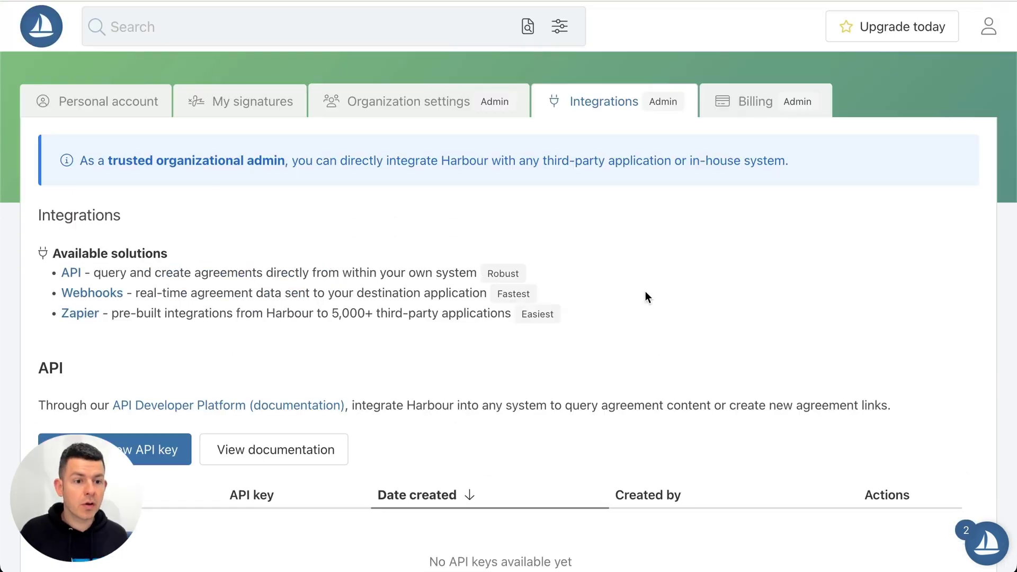
scroll(746, 243, down, 1)
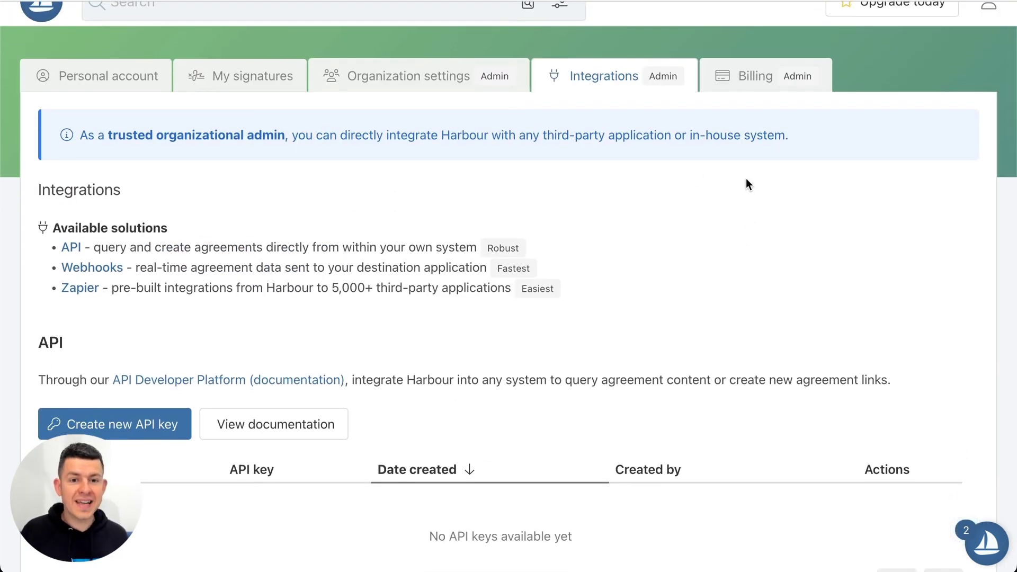
scroll(745, 183, down, 1)
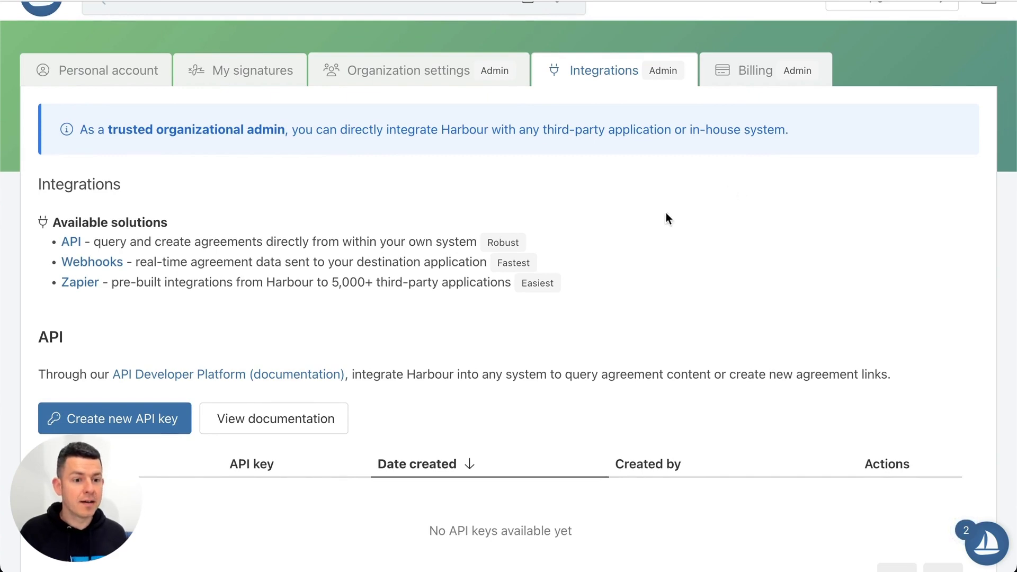
scroll(326, 278, down, 4)
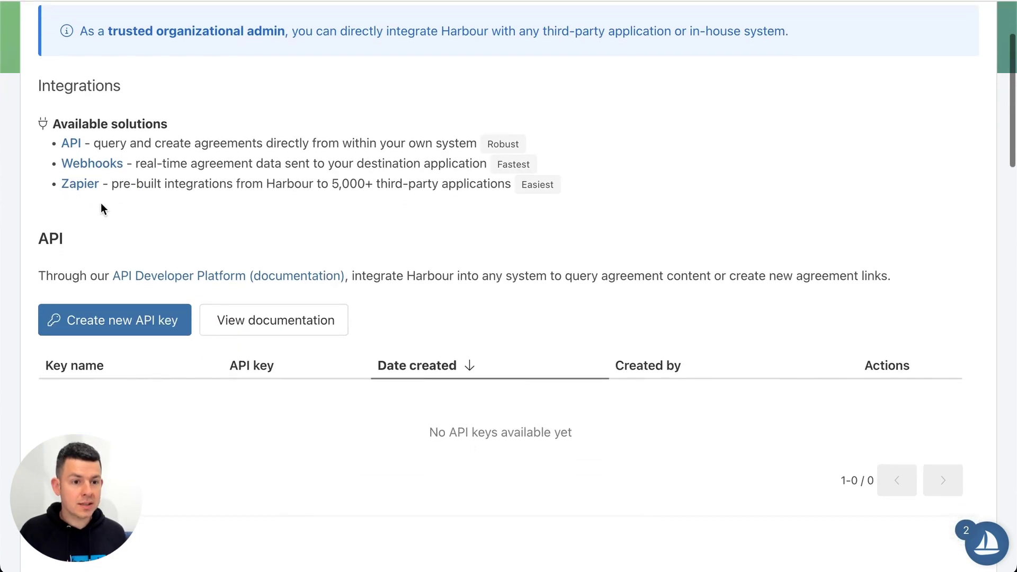
scroll(121, 324, down, 10)
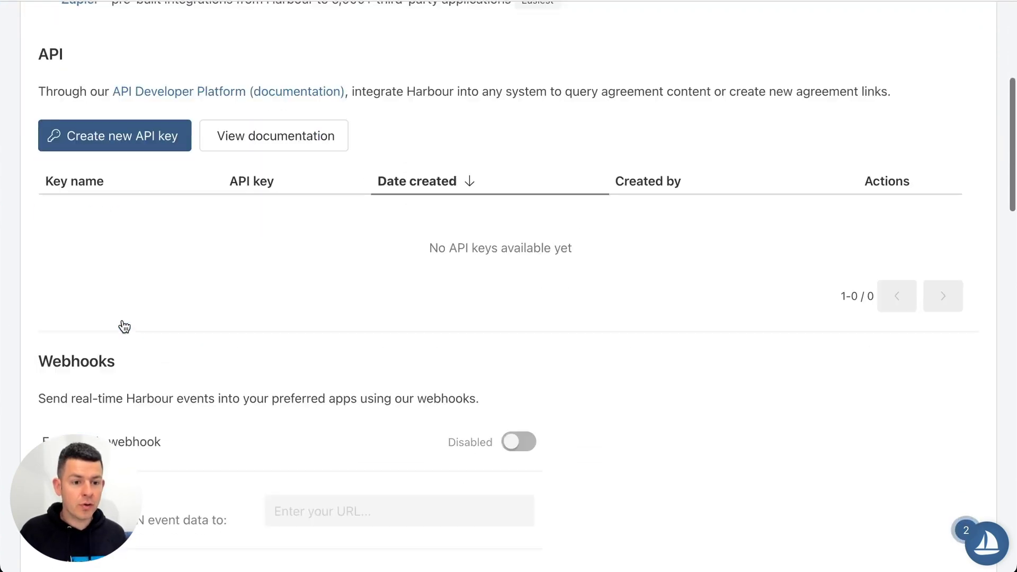
scroll(200, 335, down, 15)
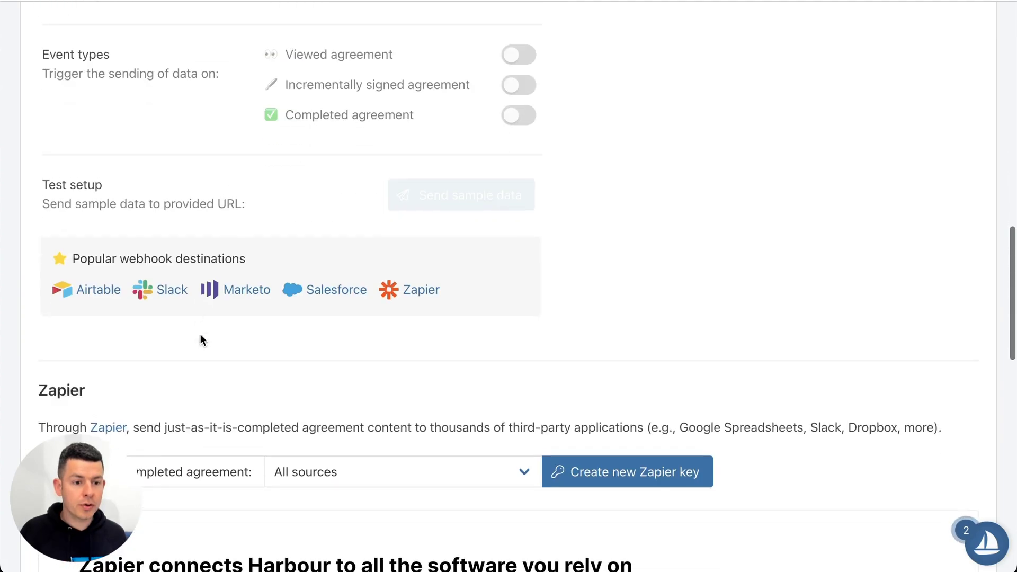
scroll(201, 339, down, 5)
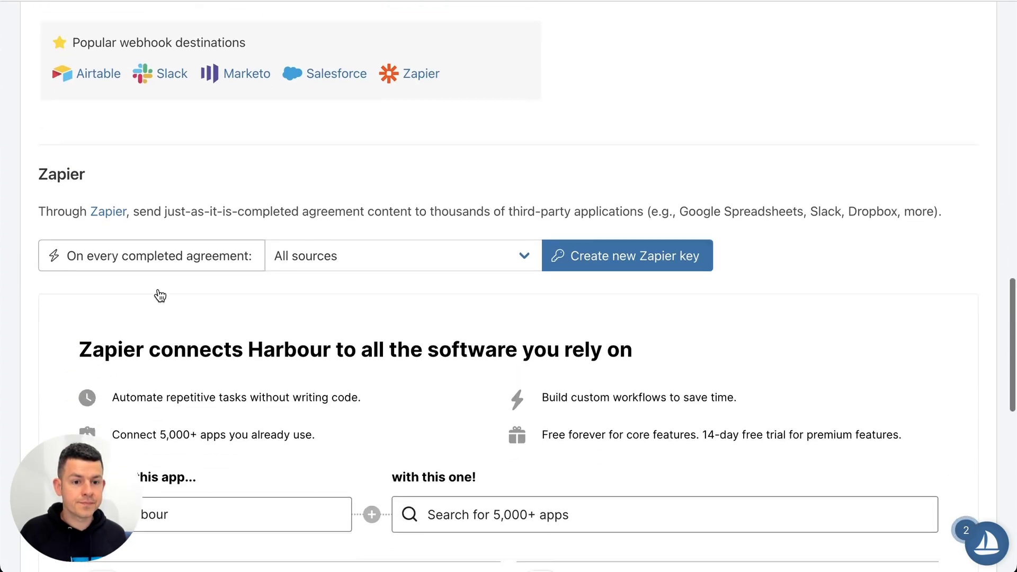
scroll(202, 138, down, 1)
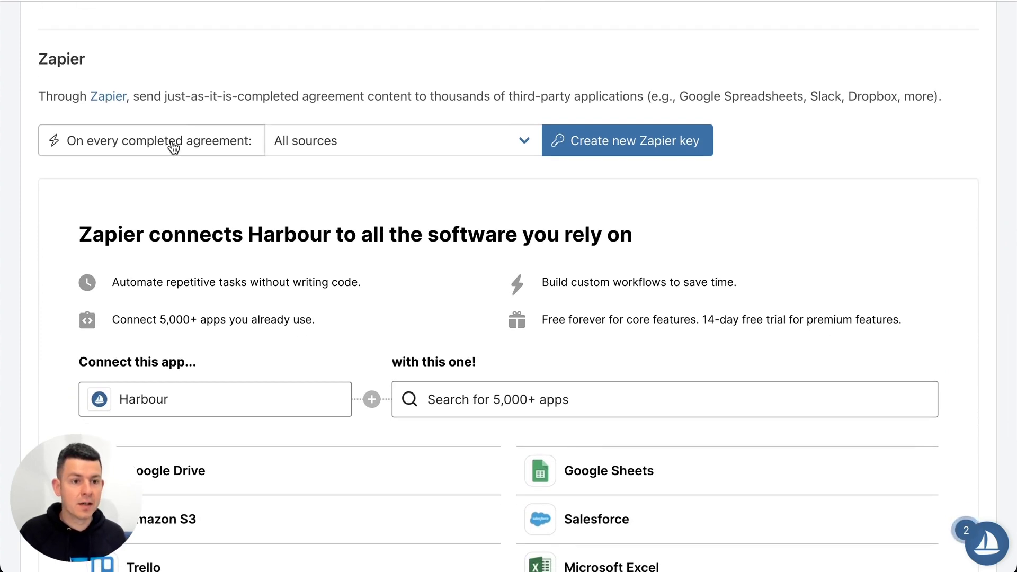
click(656, 150)
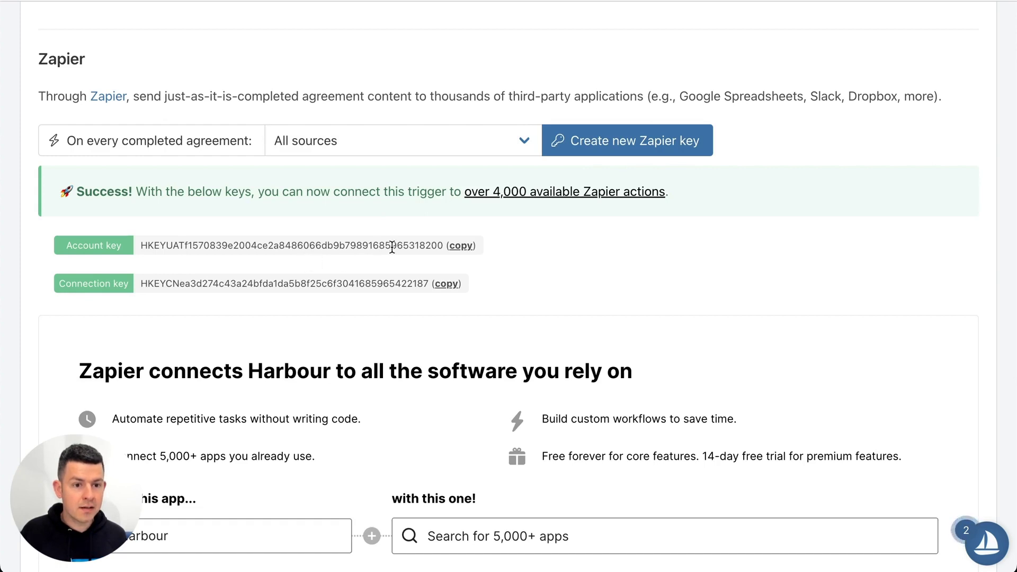
Copy the Harbour account key, paste it into Zapier's Account API Key field, authorize the connection, and continue to the trigger setup
click(464, 250)
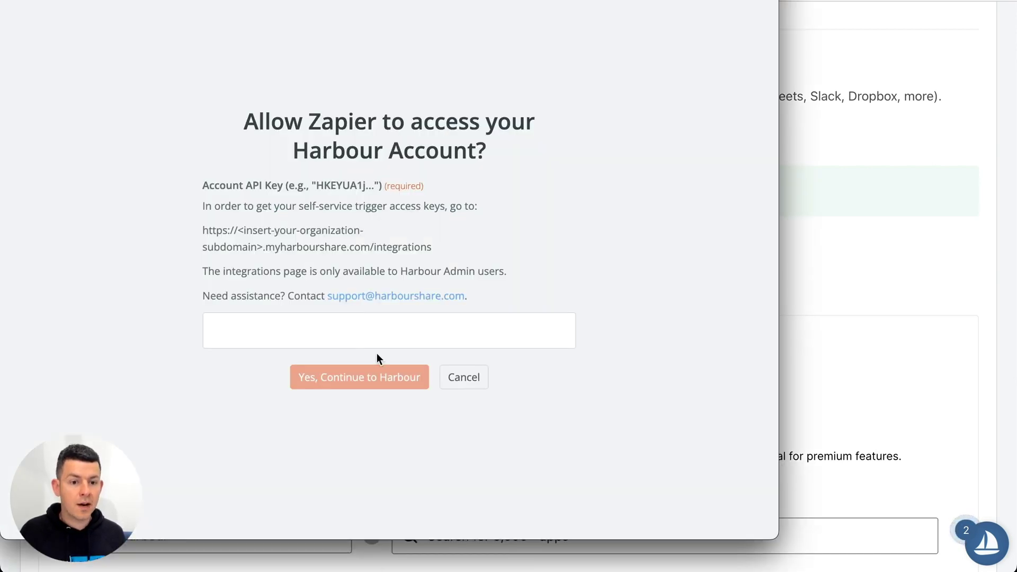
click(376, 329)
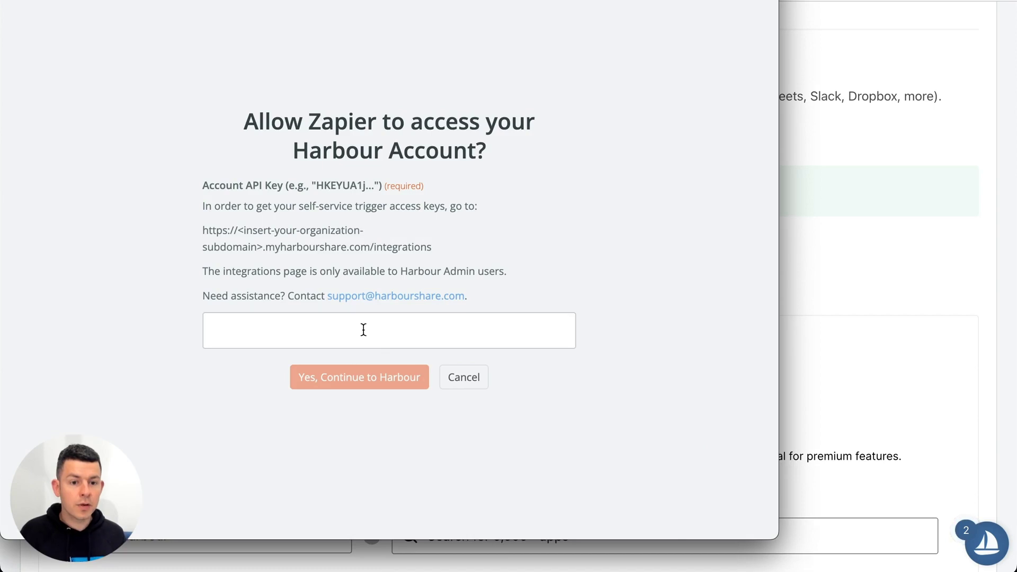
key(super+v)
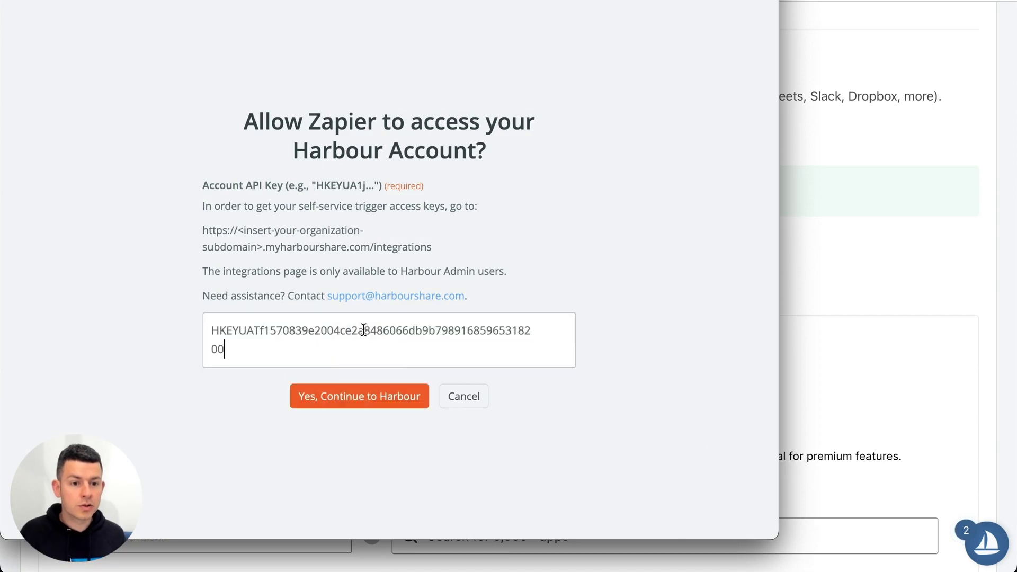
click(351, 411)
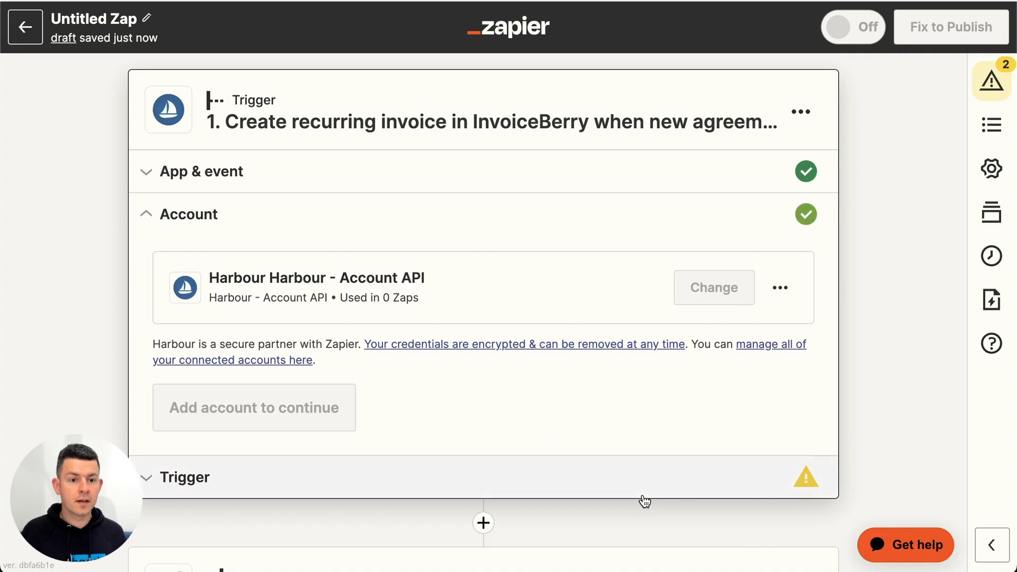
click(191, 413)
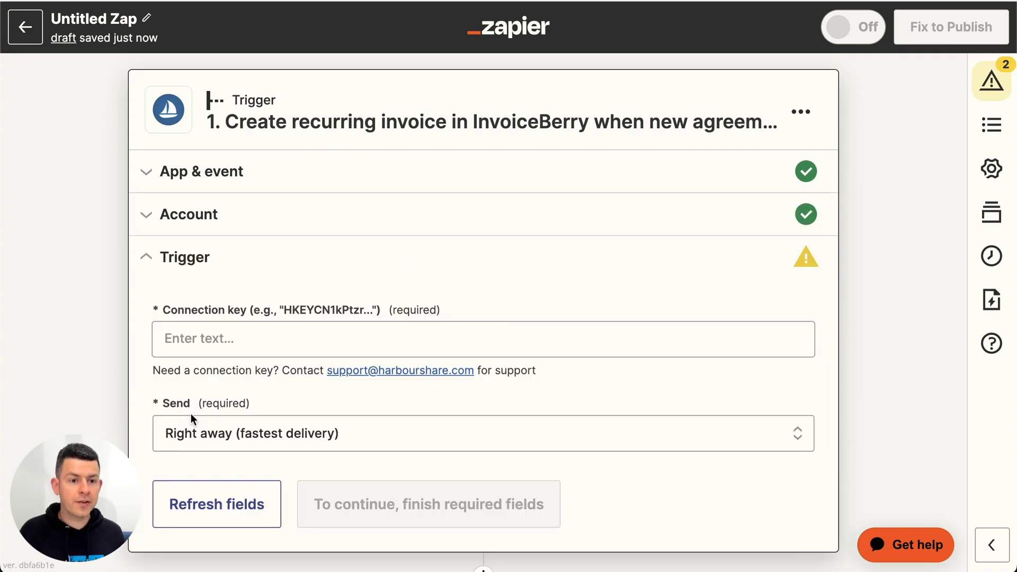
Copy the connection key from Harbour and paste it into the Connection key field of the Zapier trigger
scroll(175, 206, down, 3)
scroll(221, 189, up, 2)
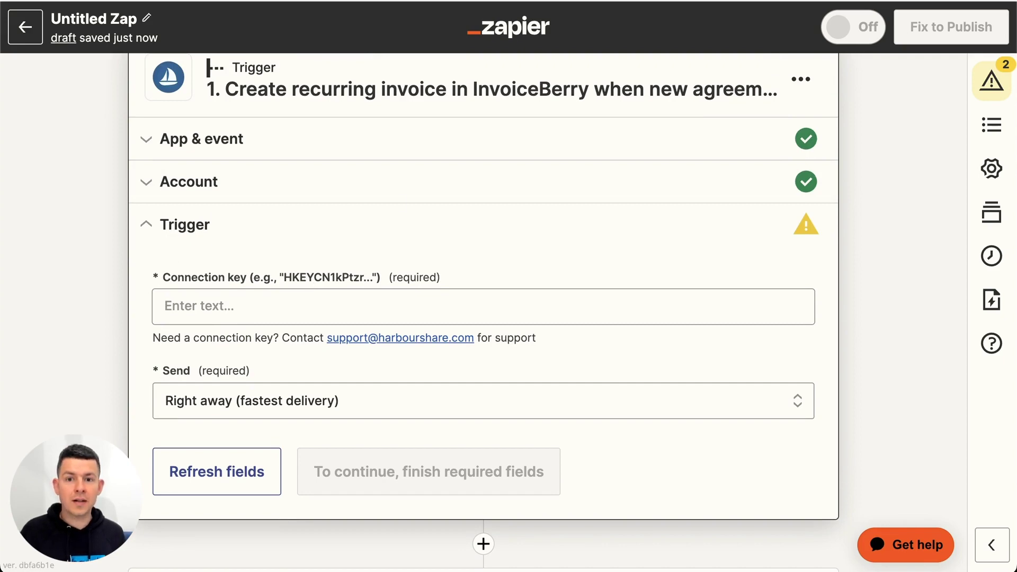
key(super+Tab)
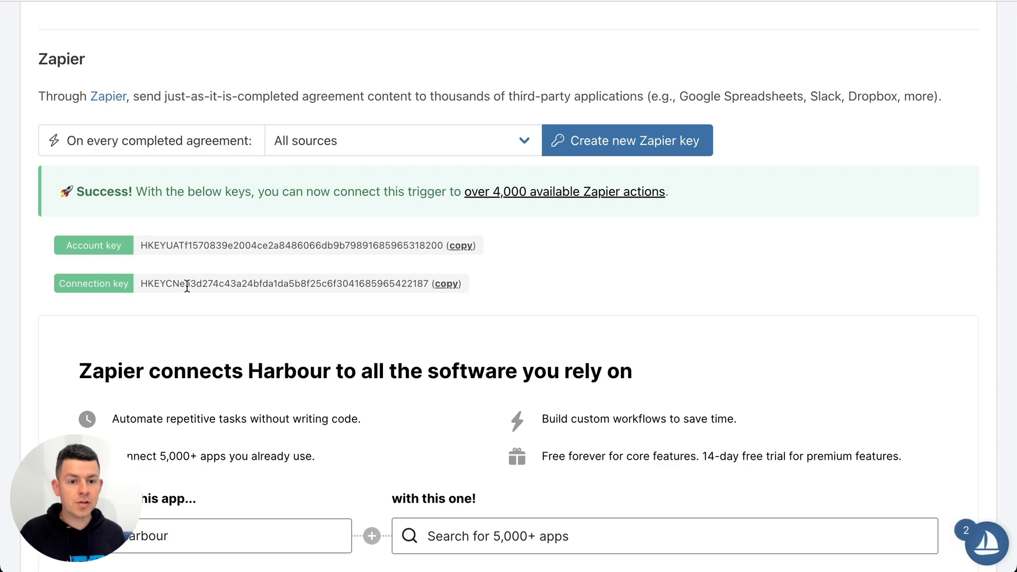
click(444, 285)
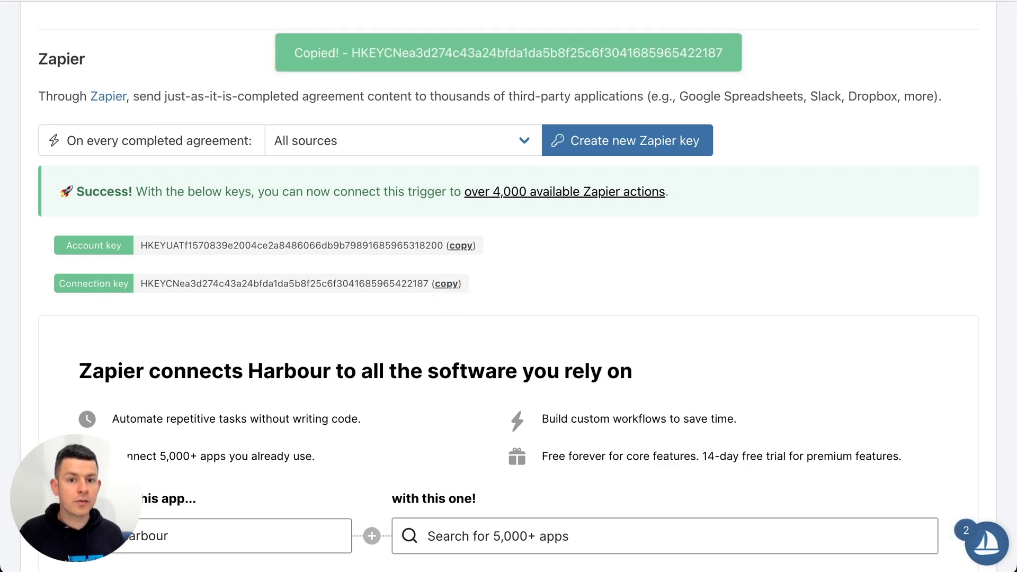
key(super+Tab)
click(305, 290)
key(super+v)
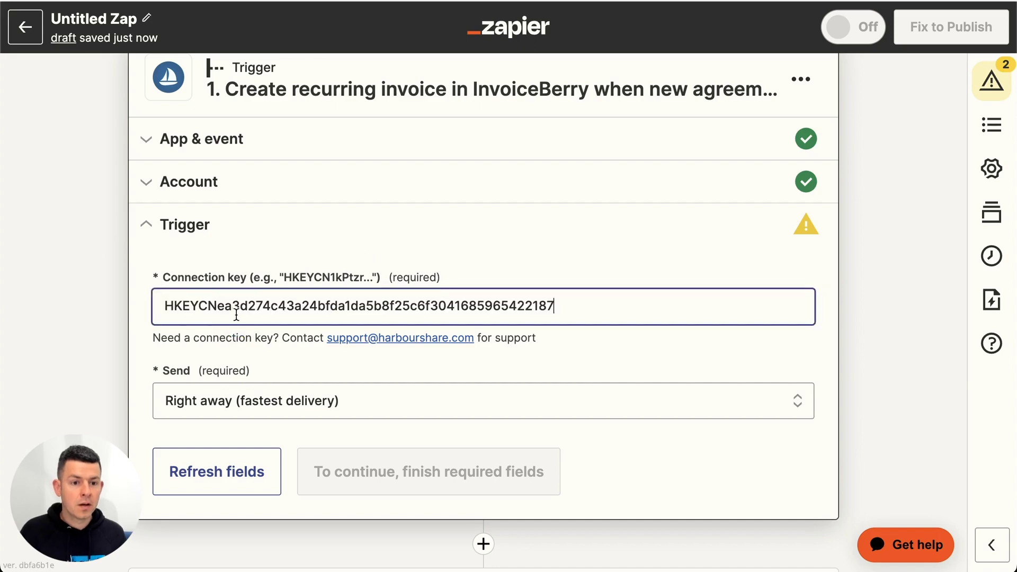
click(55, 351)
Set Send to Right away (fastest delivery) and continue to the trigger test
scroll(55, 348, down, 3)
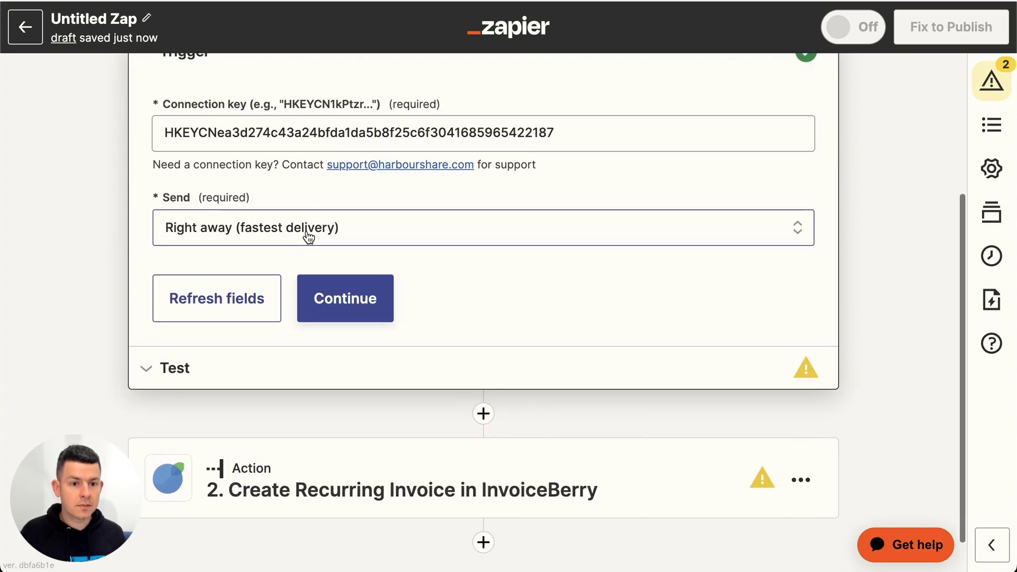
click(307, 234)
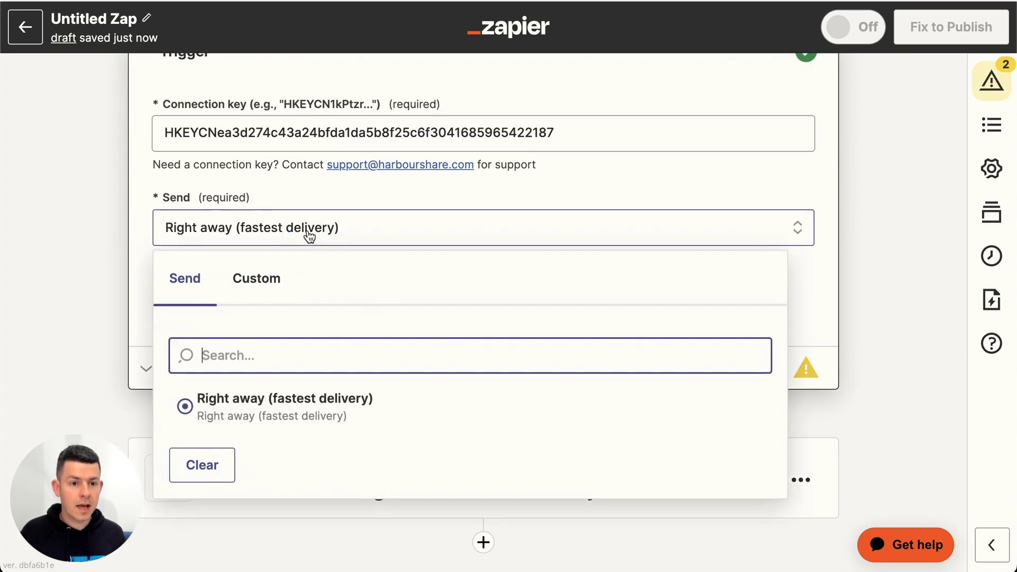
click(245, 409)
scroll(224, 179, up, 1)
click(347, 488)
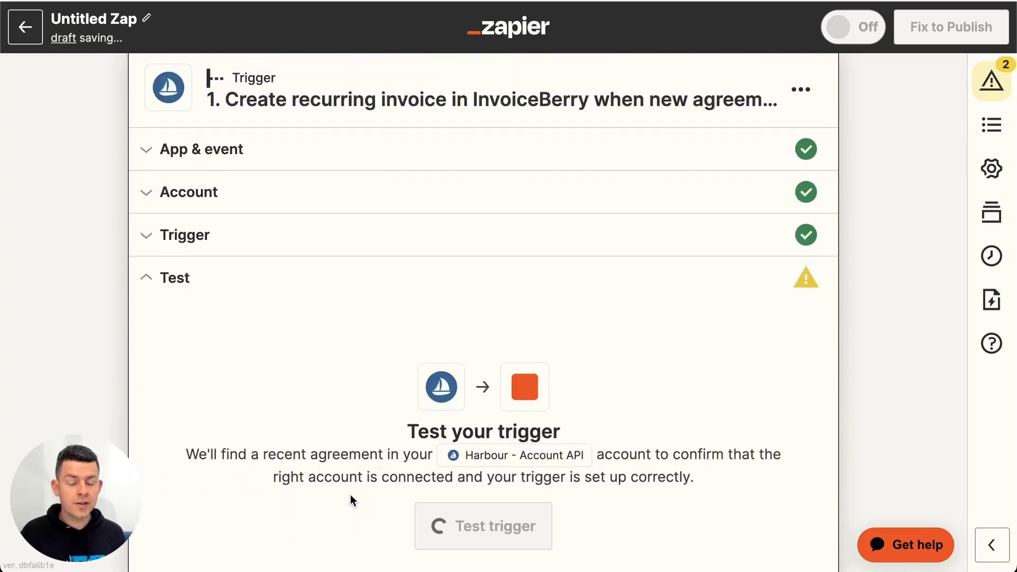
Test the Harbour trigger, review the fields of sample Agreement A, and continue to the InvoiceBerry action
click(479, 394)
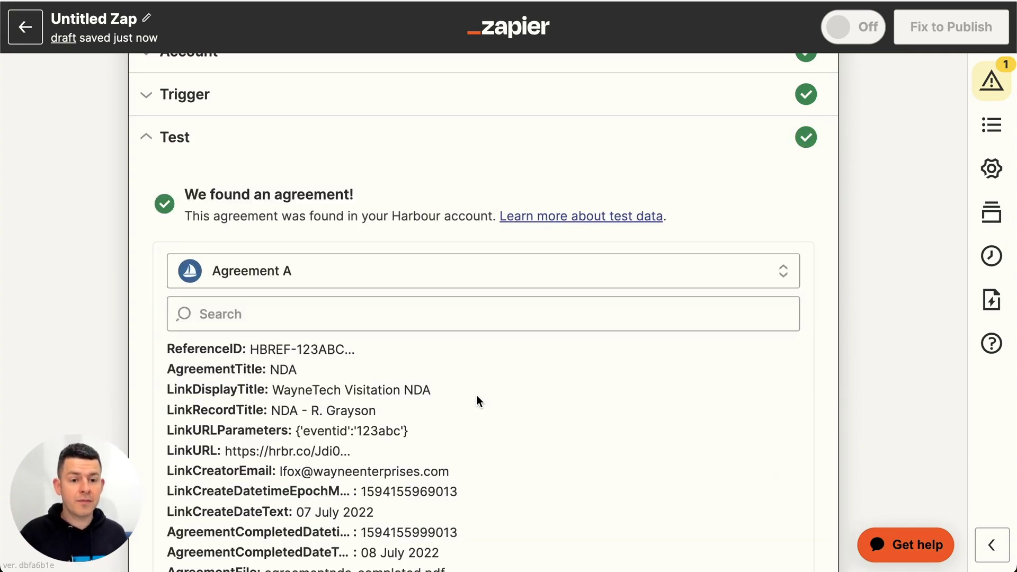
scroll(57, 284, down, 4)
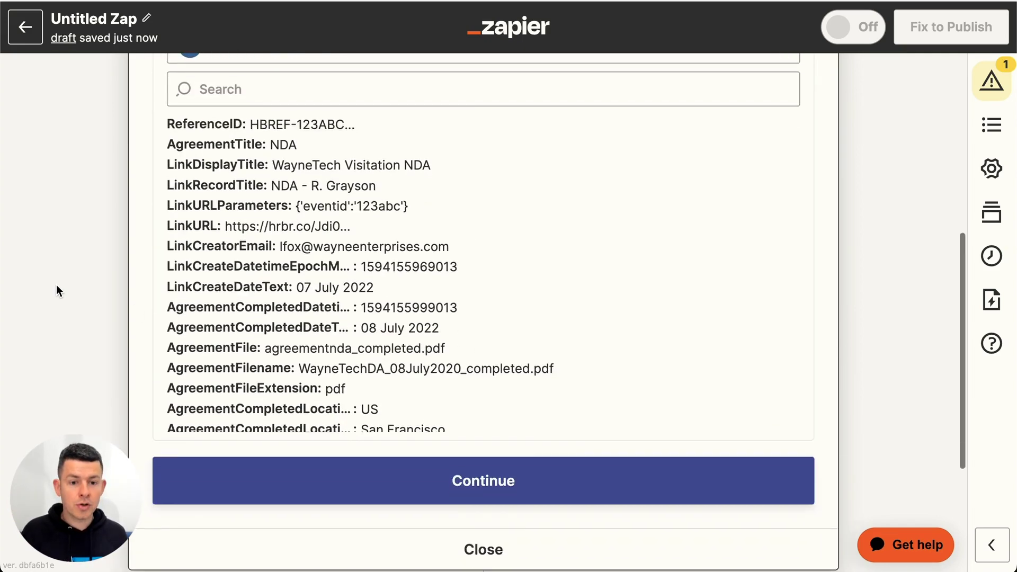
scroll(57, 284, up, 2)
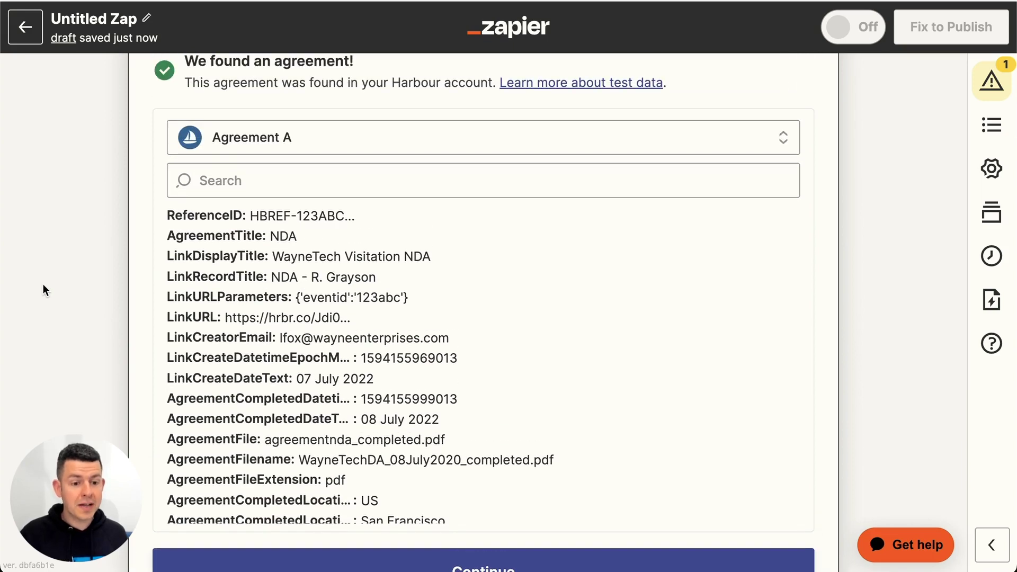
scroll(296, 286, down, 5)
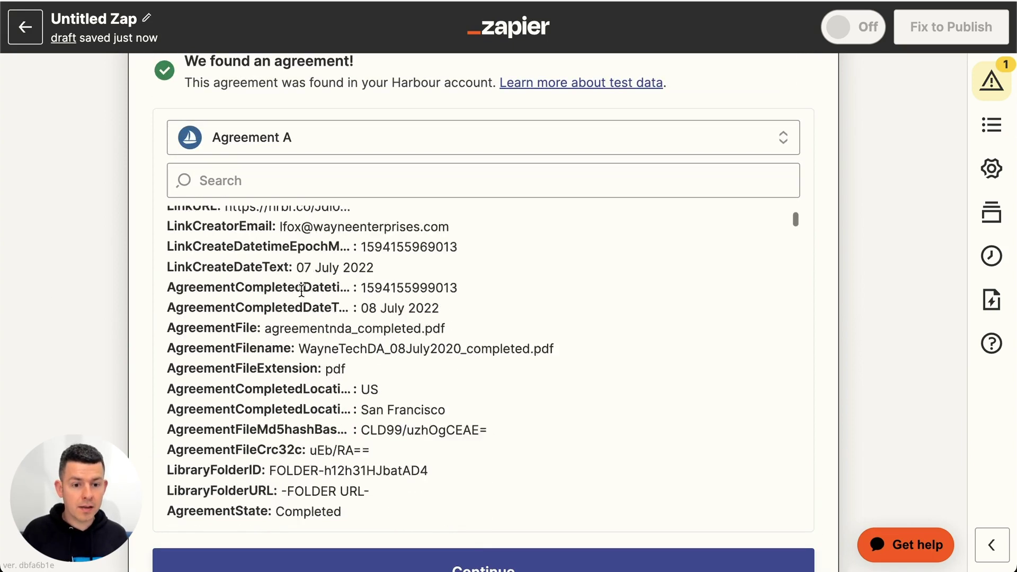
scroll(301, 291, down, 10)
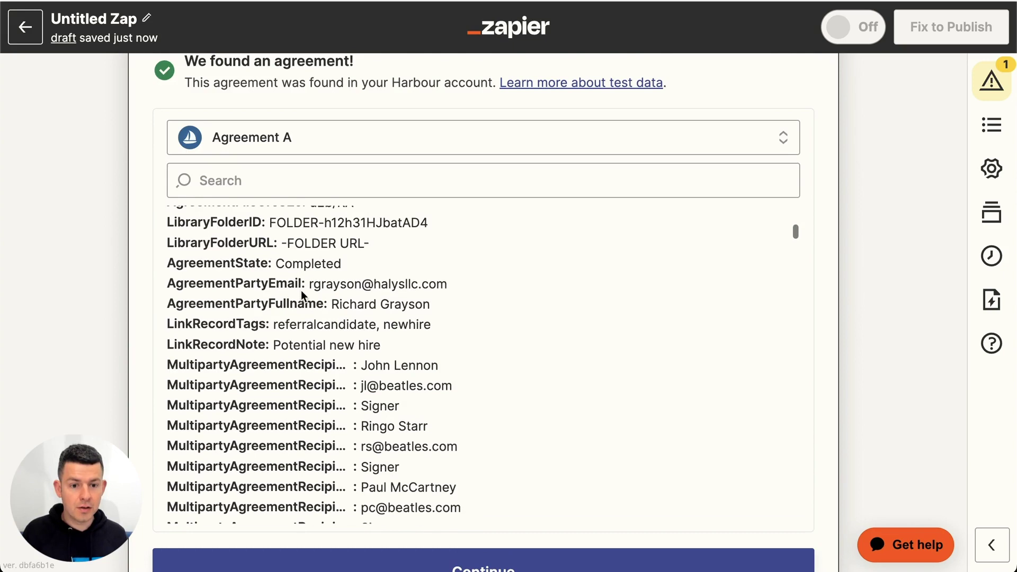
scroll(236, 350, down, 15)
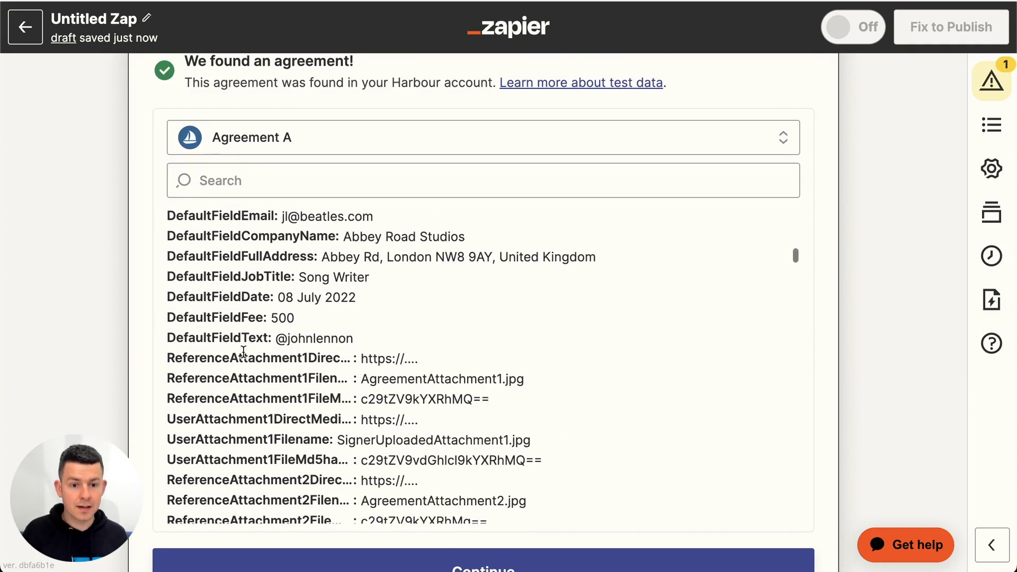
scroll(4, 376, down, 5)
click(511, 325)
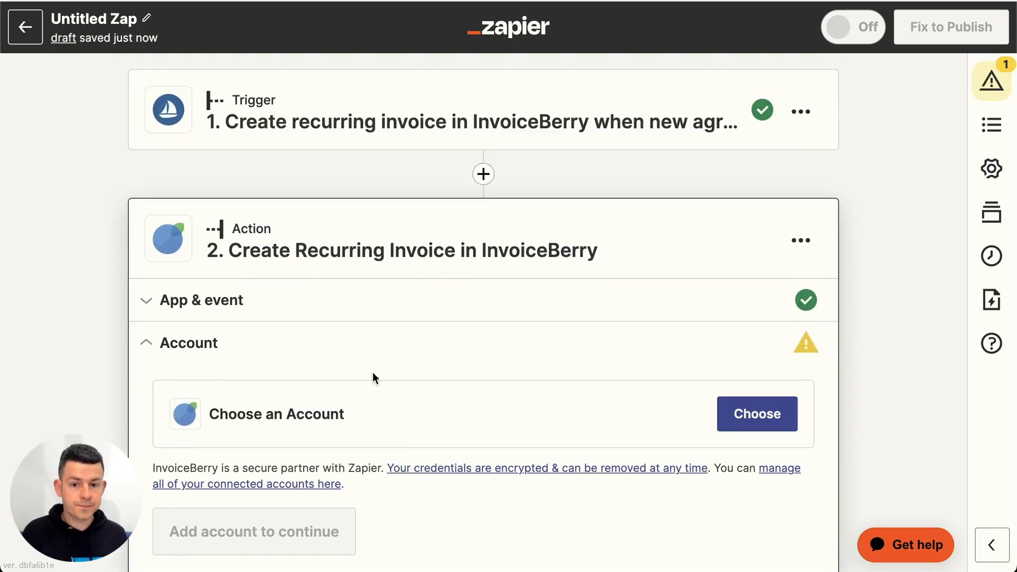
Select InvoiceBerry Sample LLC as the account for the Create Recurring Invoice action
click(760, 424)
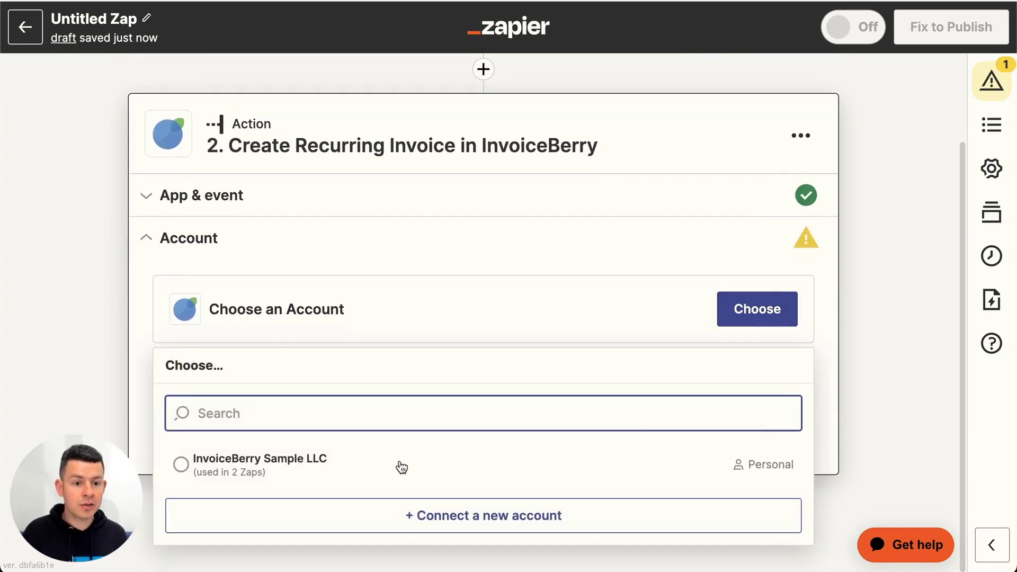
click(250, 469)
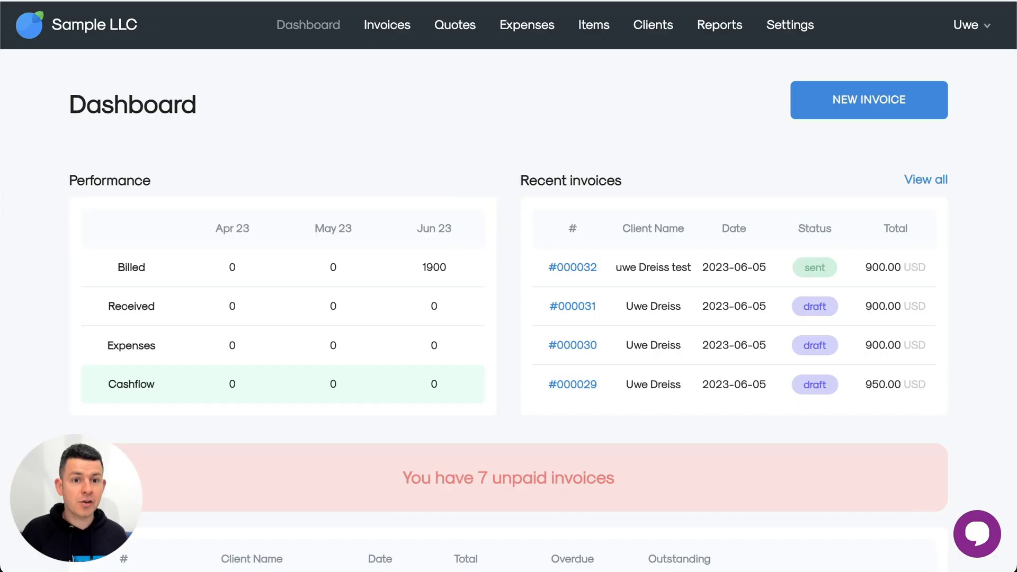
Switch to InvoiceBerry, open the Integrations page in the main settings, and copy the API key and API password
click(799, 33)
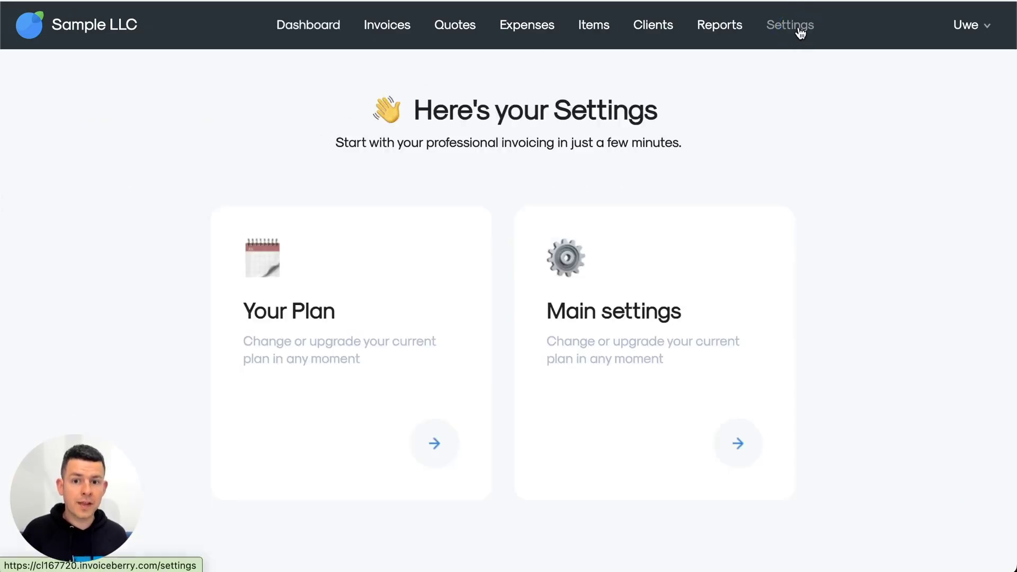
click(652, 335)
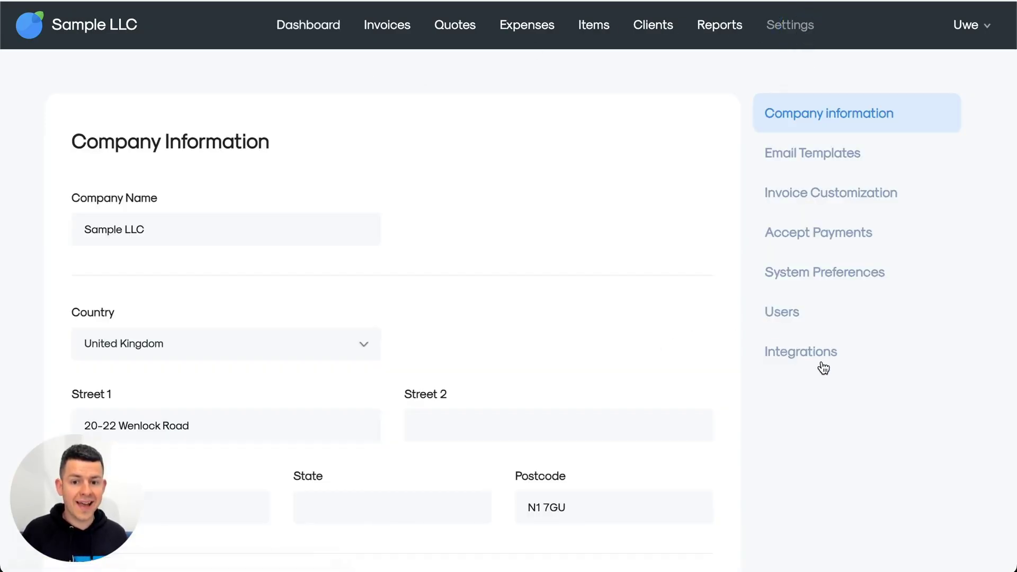
click(832, 359)
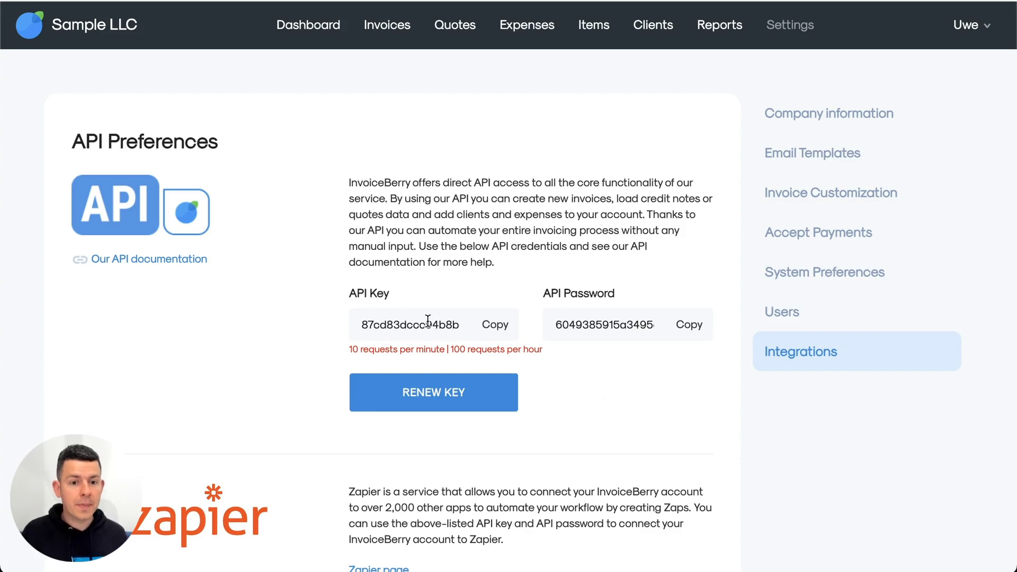
click(500, 329)
click(687, 326)
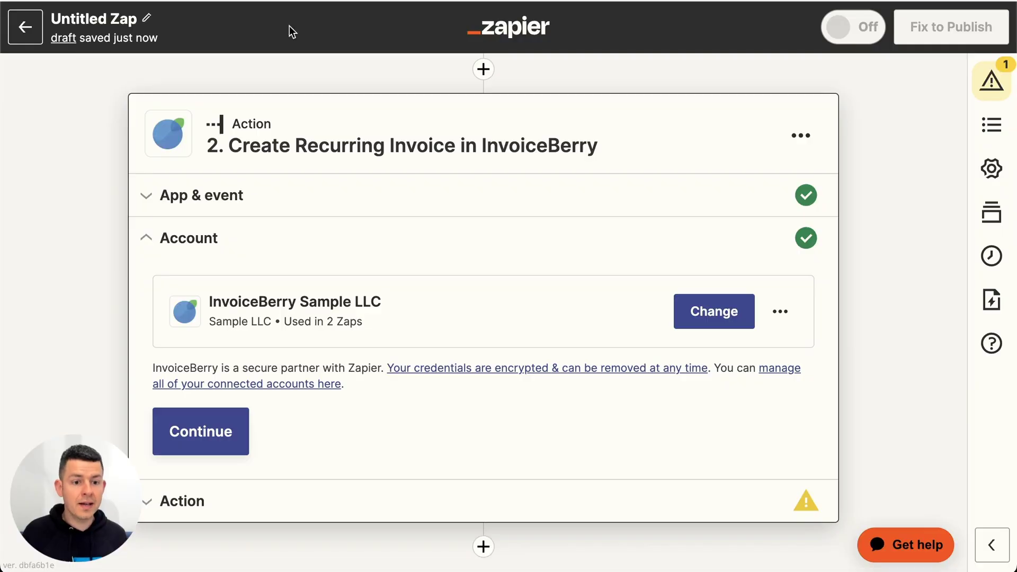
Back in Zapier, continue to the action's field setup and check the existing clients offered for Client ID
click(193, 430)
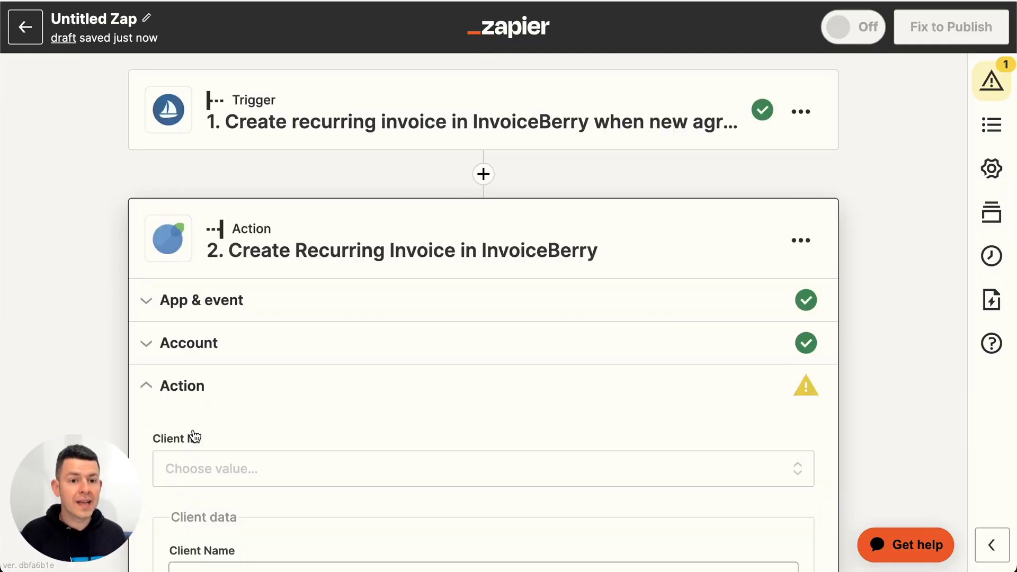
scroll(193, 434, down, 5)
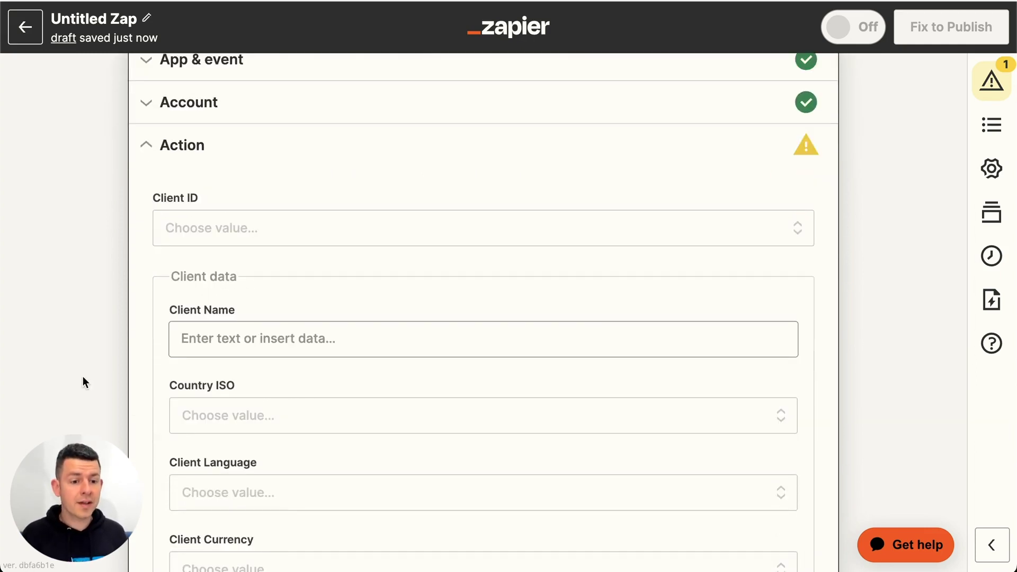
click(230, 217)
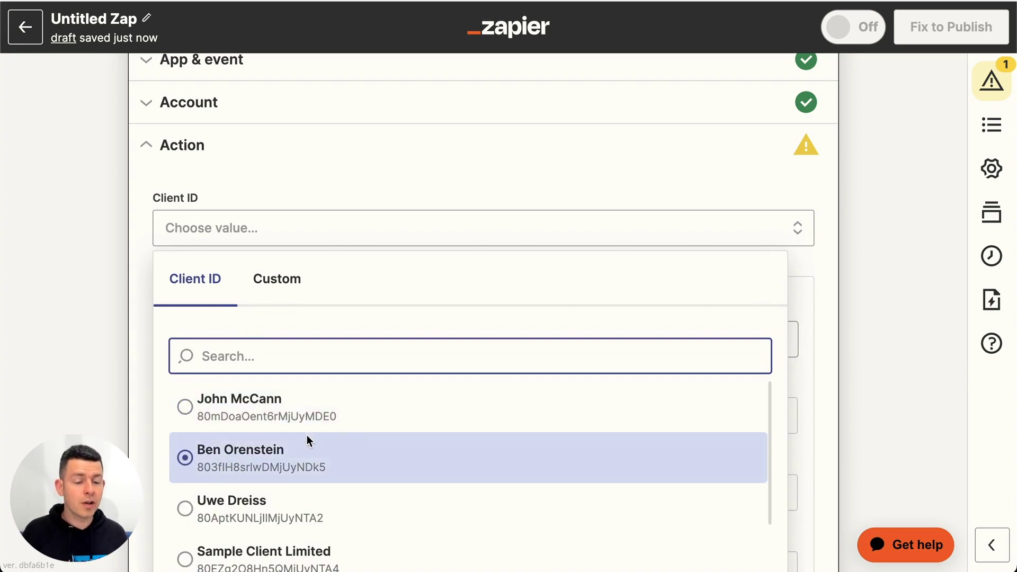
click(89, 355)
Map the Client Name field to Default Field Company Name from the Harbour agreement
click(208, 345)
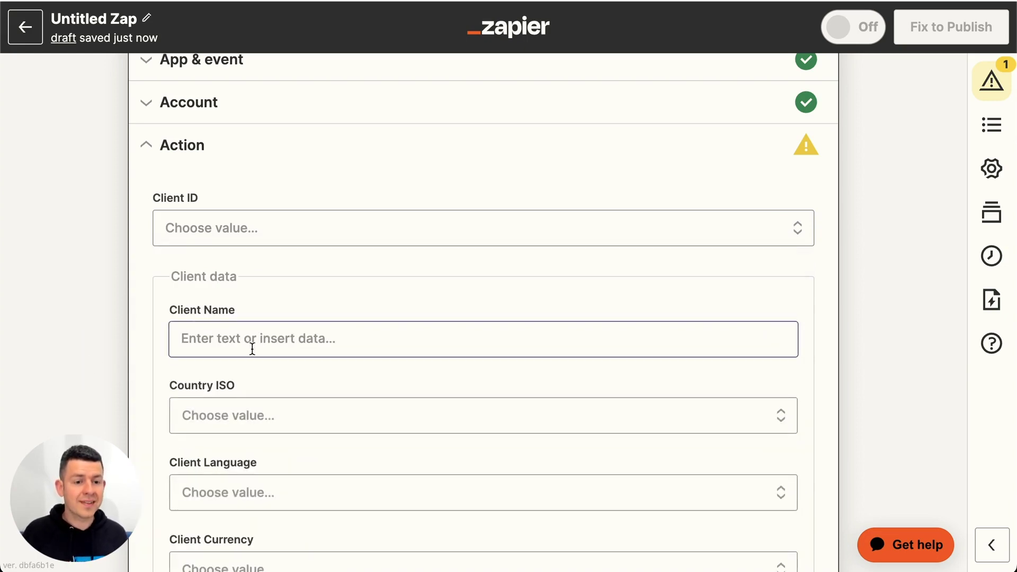
click(172, 269)
click(224, 343)
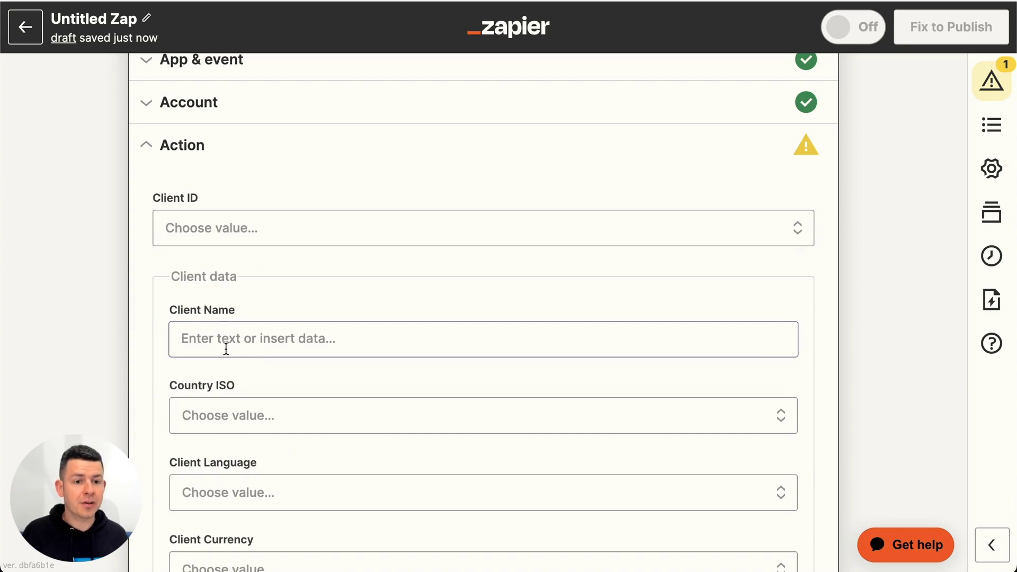
scroll(224, 350, down, 2)
click(280, 295)
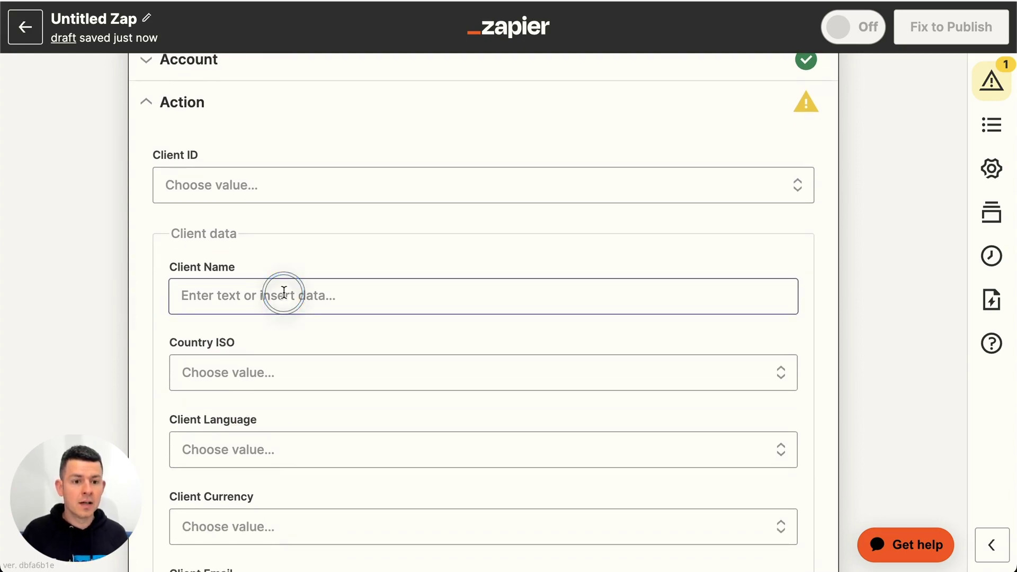
scroll(416, 353, down, 5)
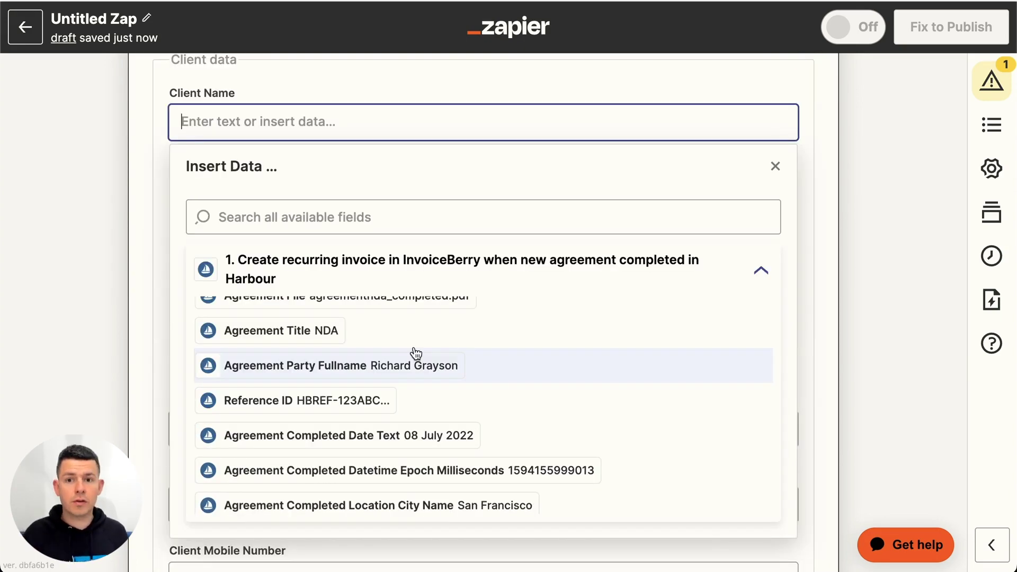
click(329, 364)
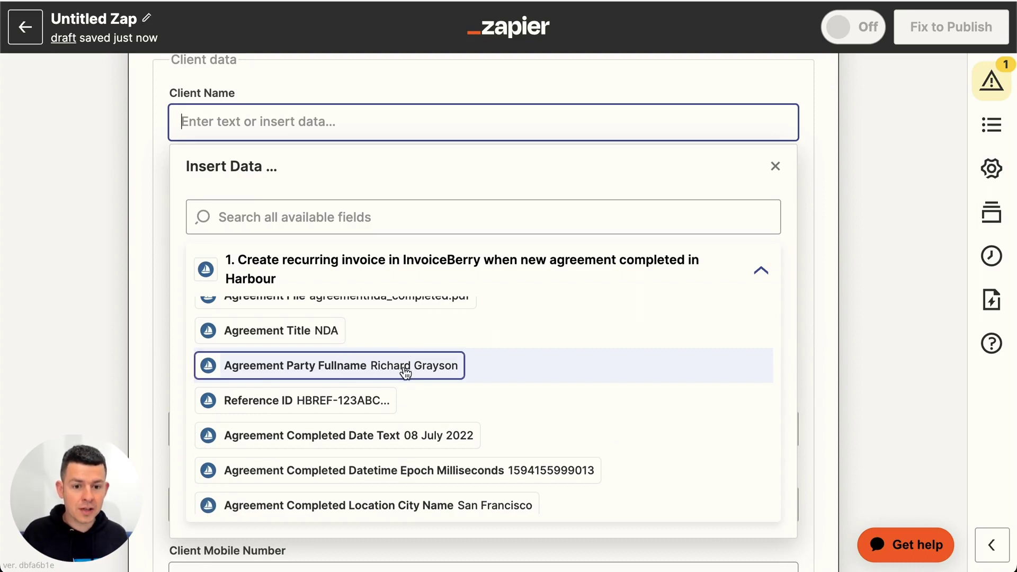
scroll(405, 372, down, 10)
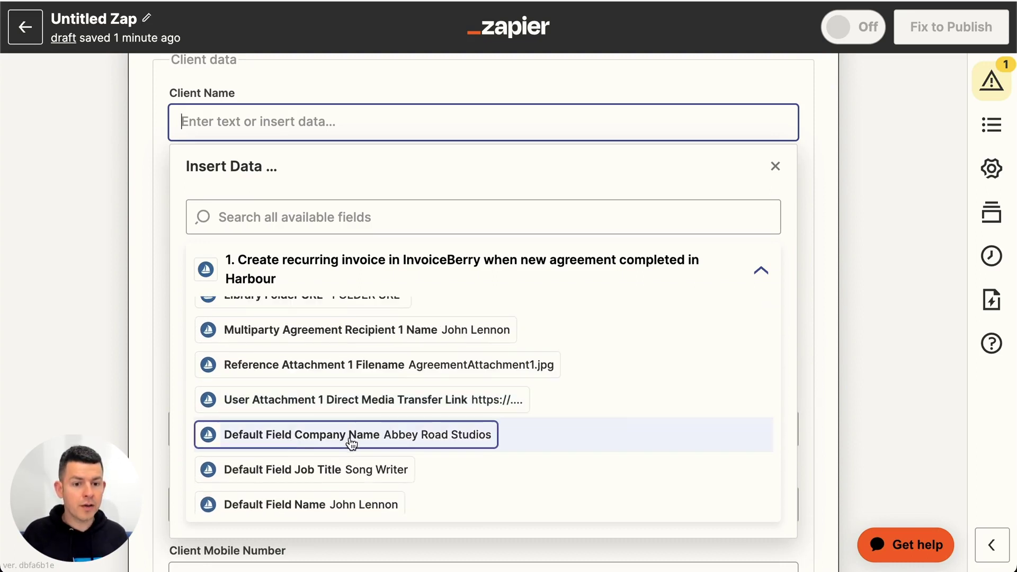
click(449, 440)
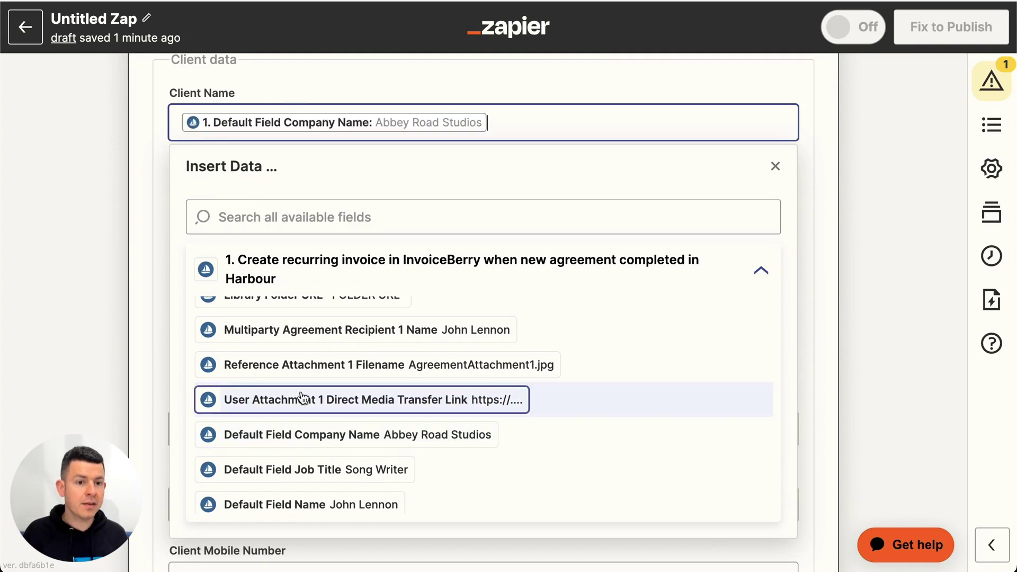
click(72, 284)
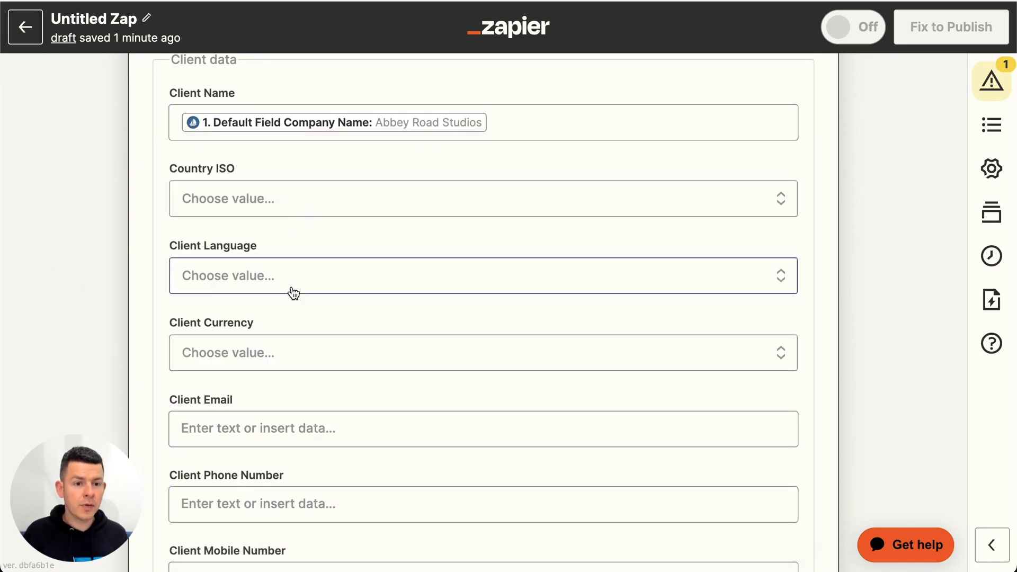
Map the Client Email field to Agreement Party Email from the Harbour agreement
scroll(291, 292, down, 1)
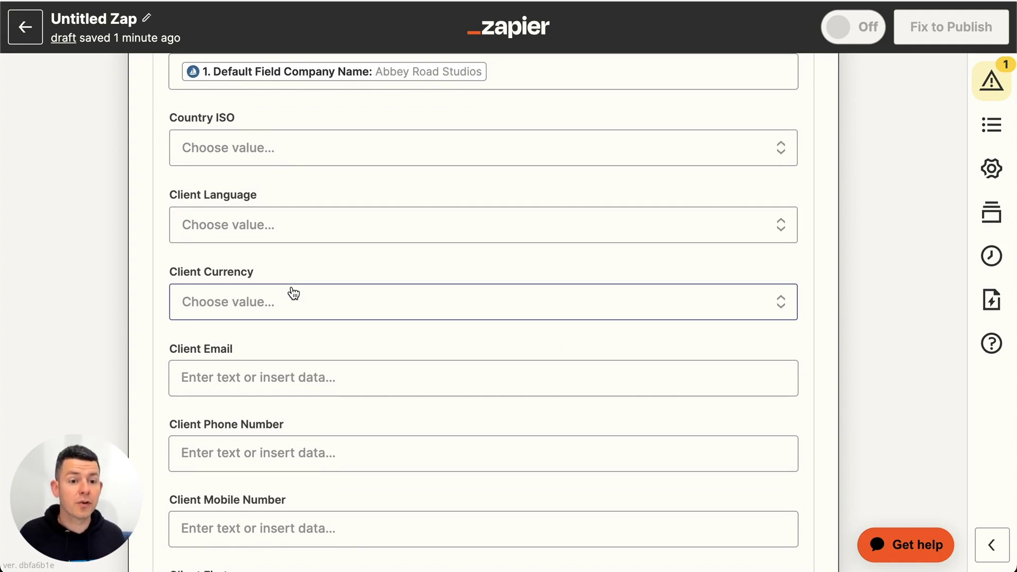
scroll(293, 293, down, 2)
click(245, 266)
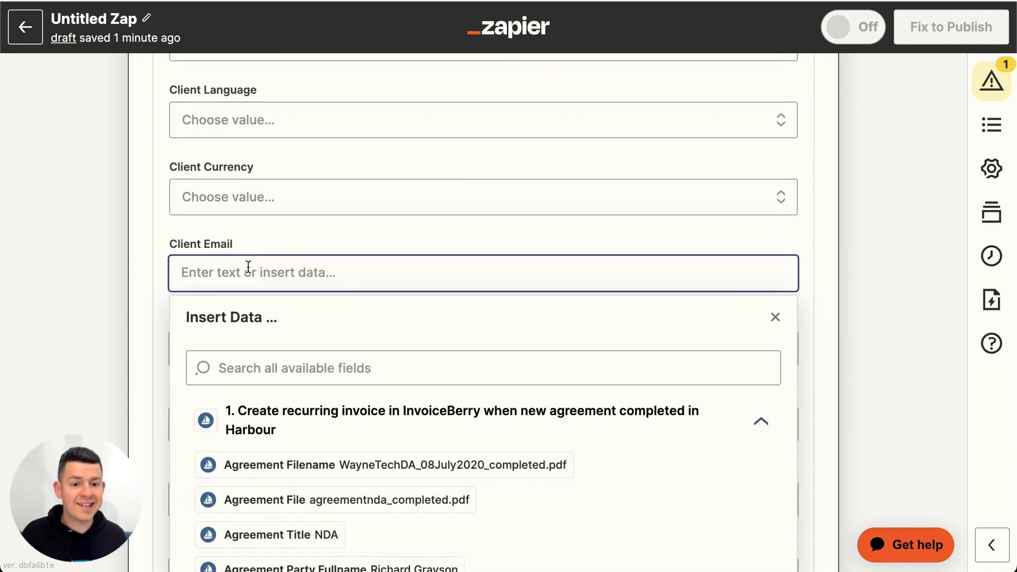
scroll(370, 395, down, 6)
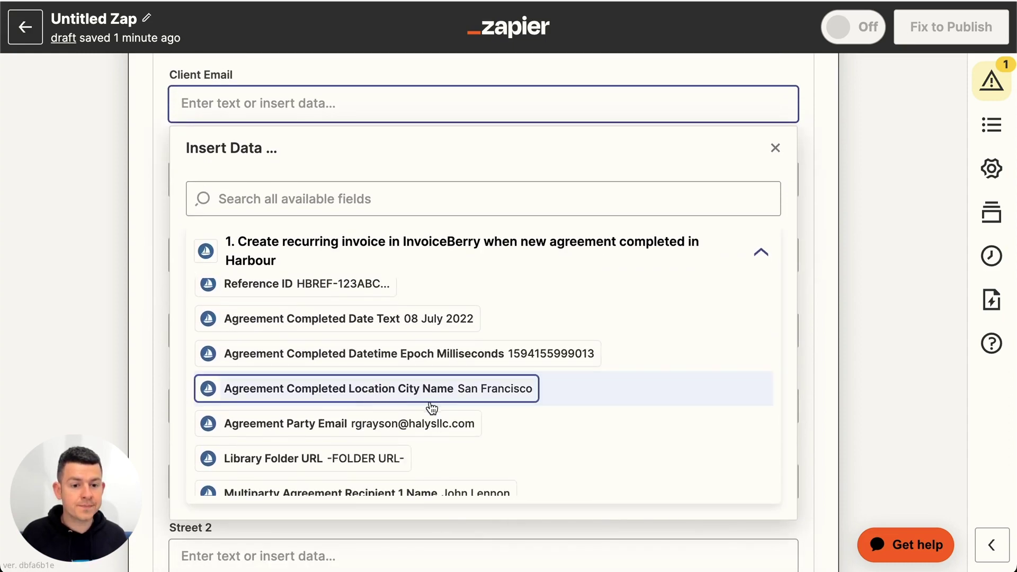
click(387, 439)
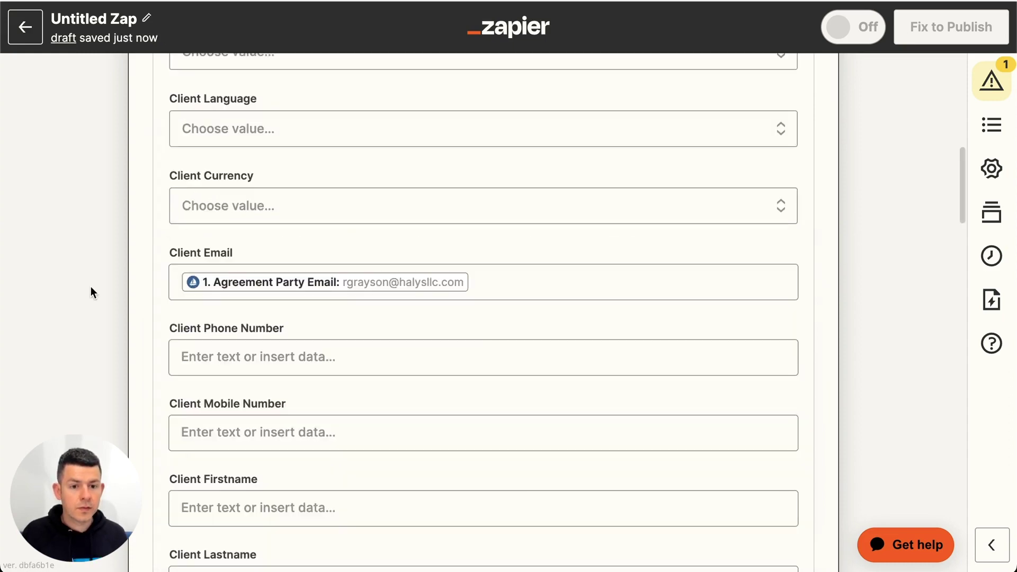
Map the Client City field to Agreement Completed Location City Name from the Harbour agreement
scroll(264, 317, down, 2)
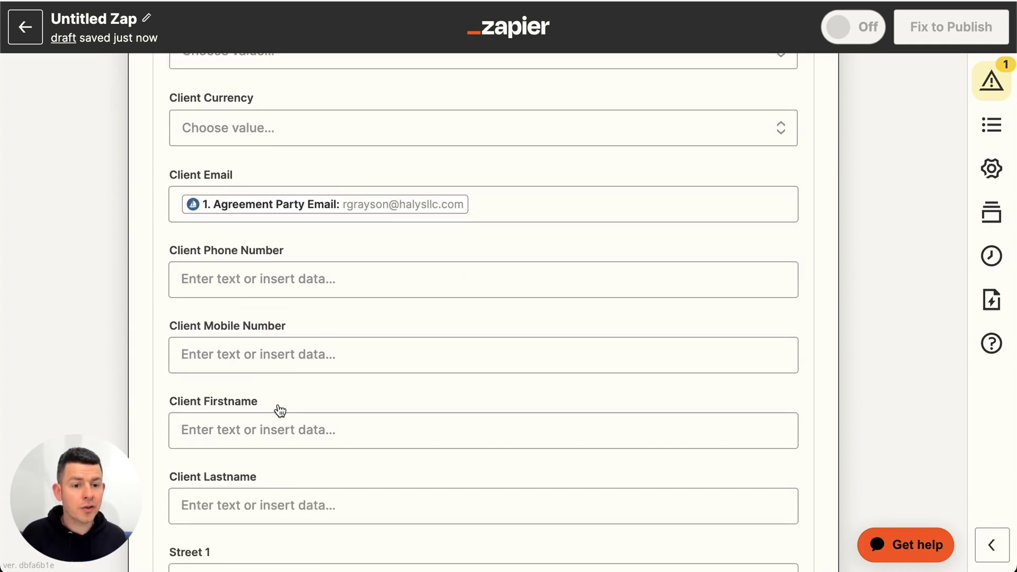
scroll(244, 489, down, 5)
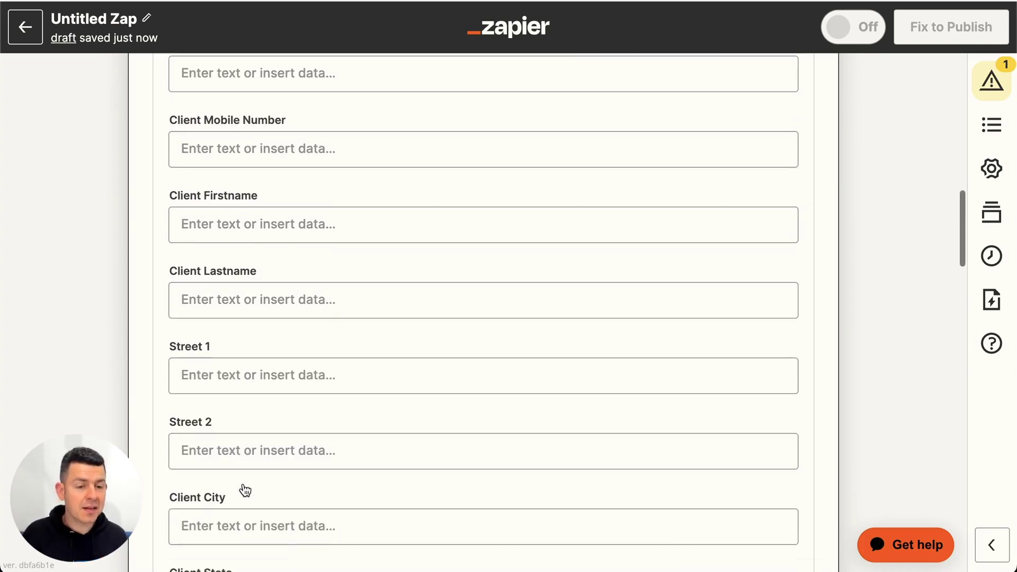
click(257, 334)
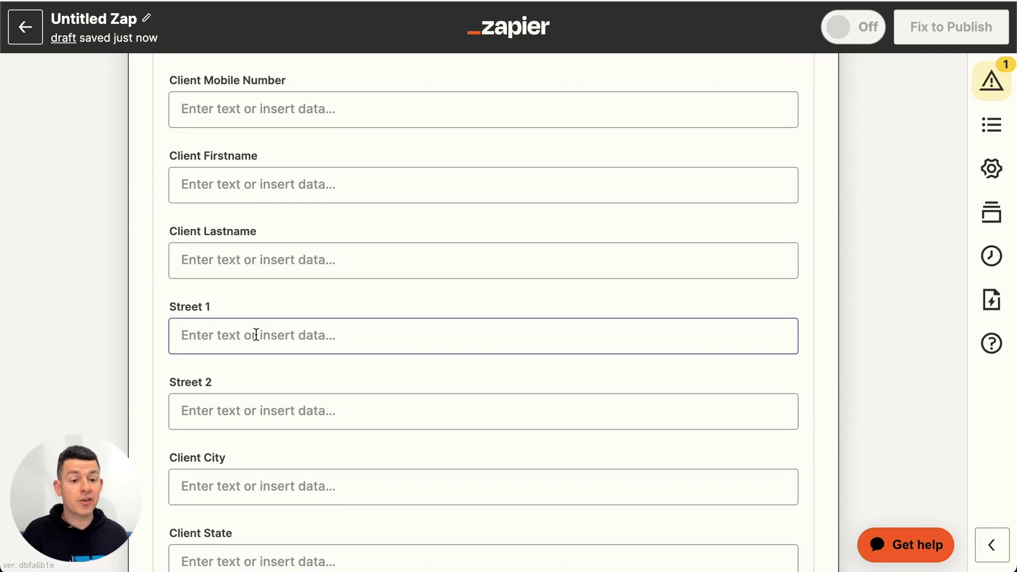
scroll(256, 334, down, 4)
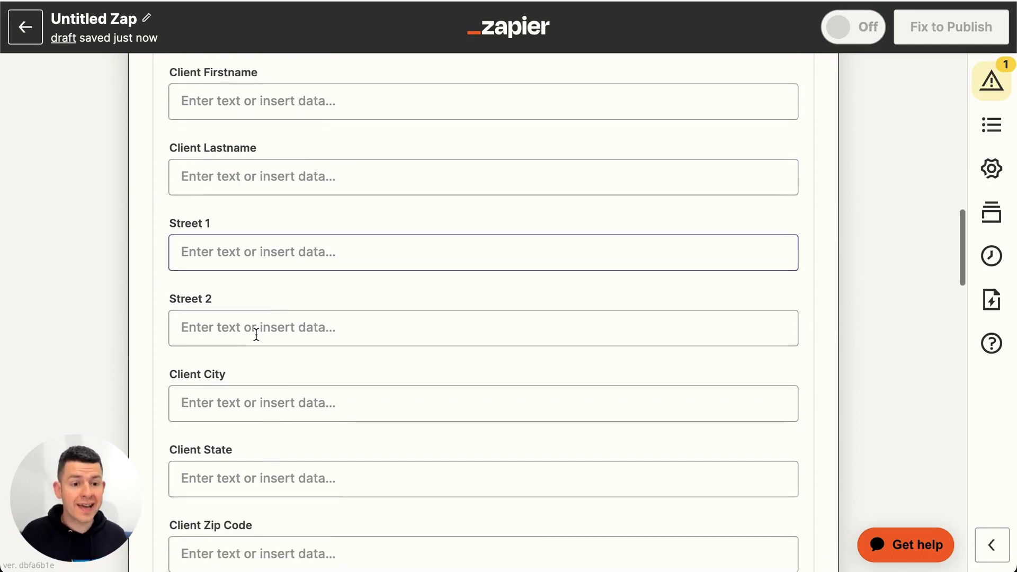
click(263, 361)
scroll(233, 362, down, 5)
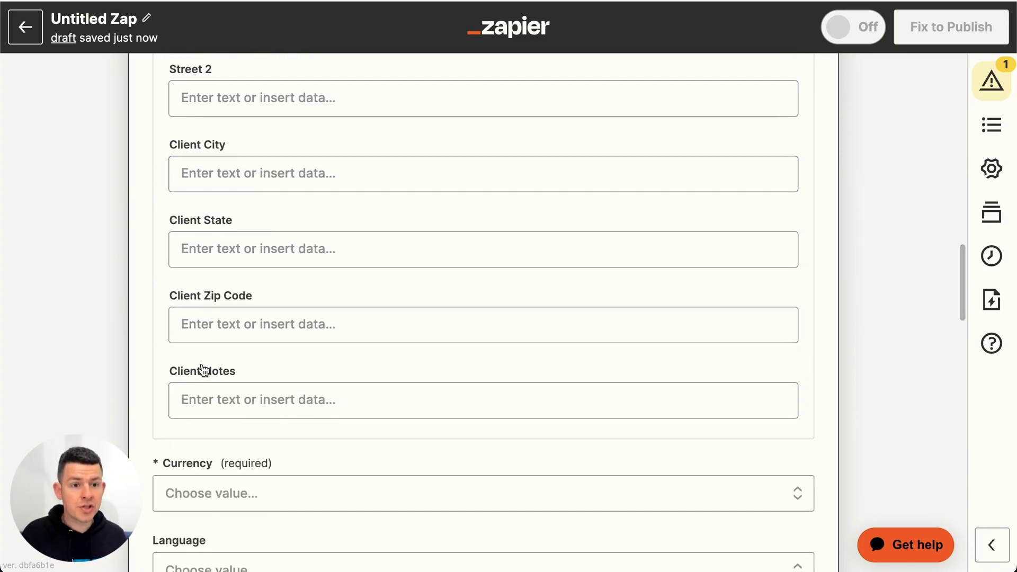
click(252, 177)
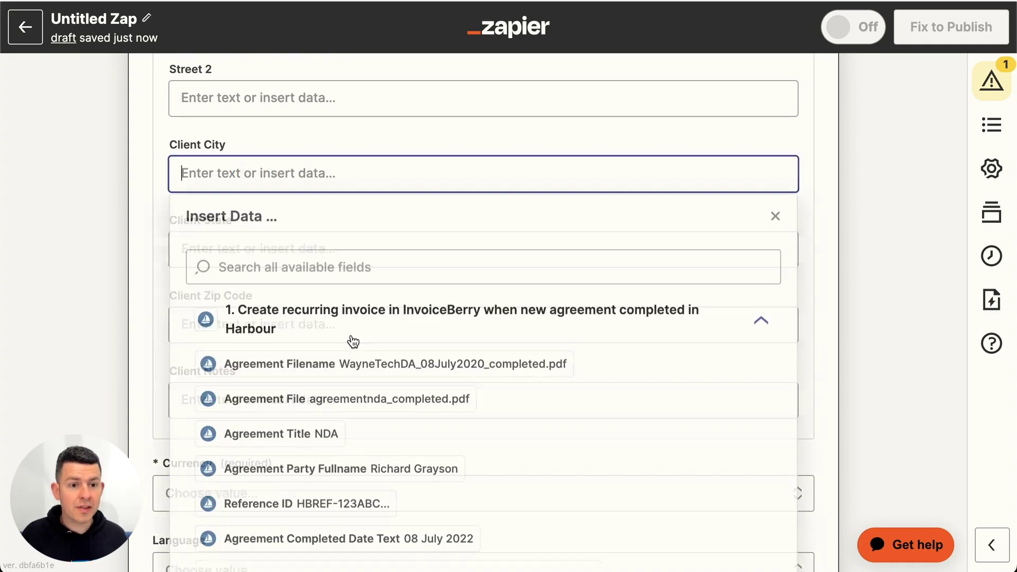
scroll(335, 411, down, 3)
click(449, 478)
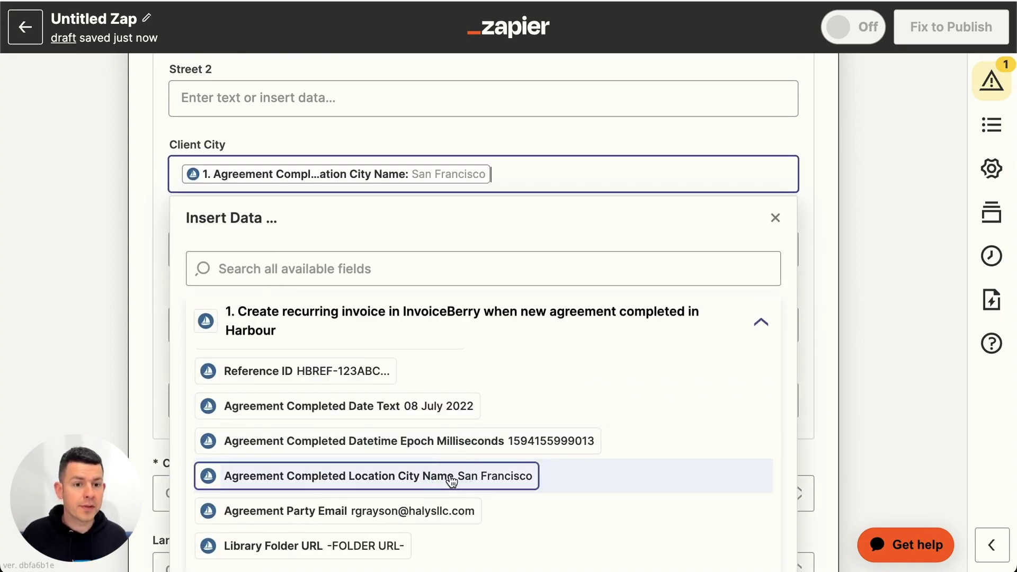
Set the recurring invoice's required Currency to United States dollar
click(84, 310)
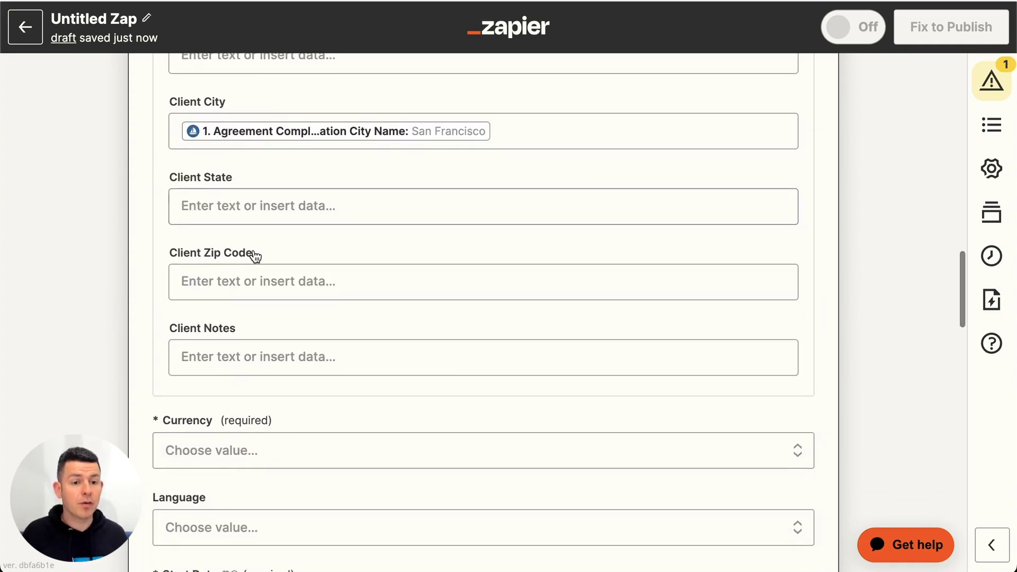
scroll(254, 257, down, 3)
click(215, 296)
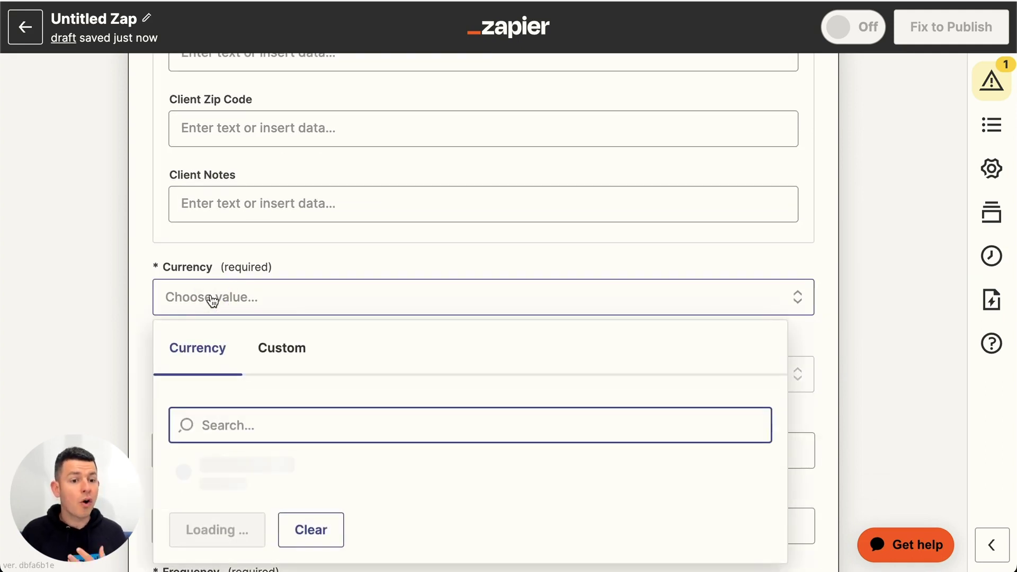
text(usd)
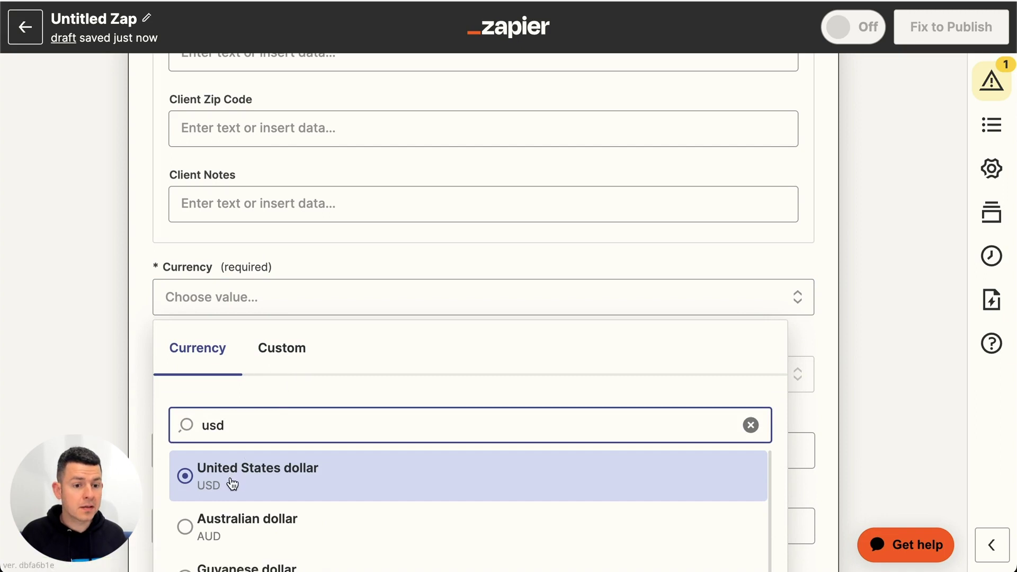
click(200, 469)
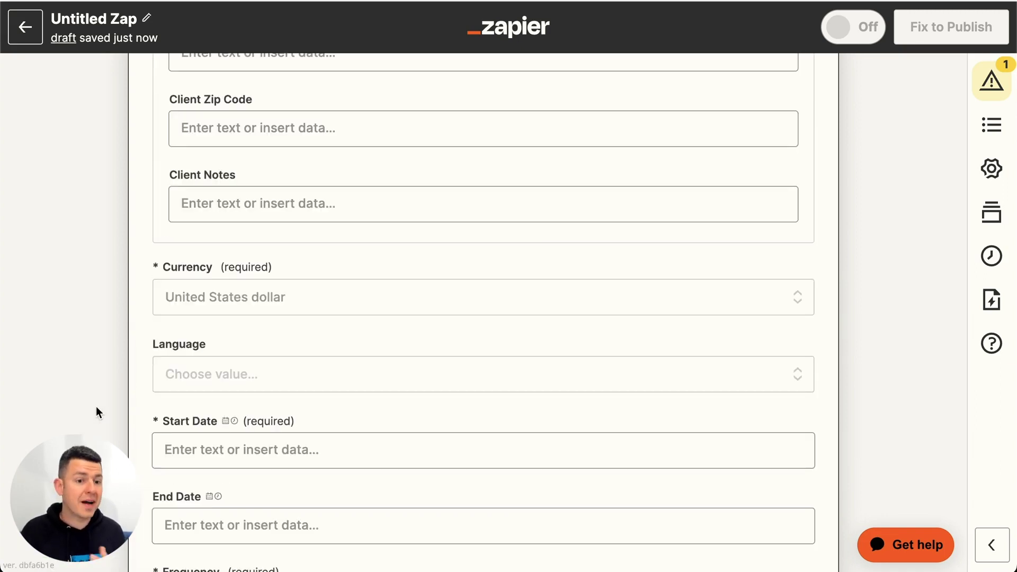
Enter "today" as the recurring invoice's Start Date
scroll(151, 338, down, 3)
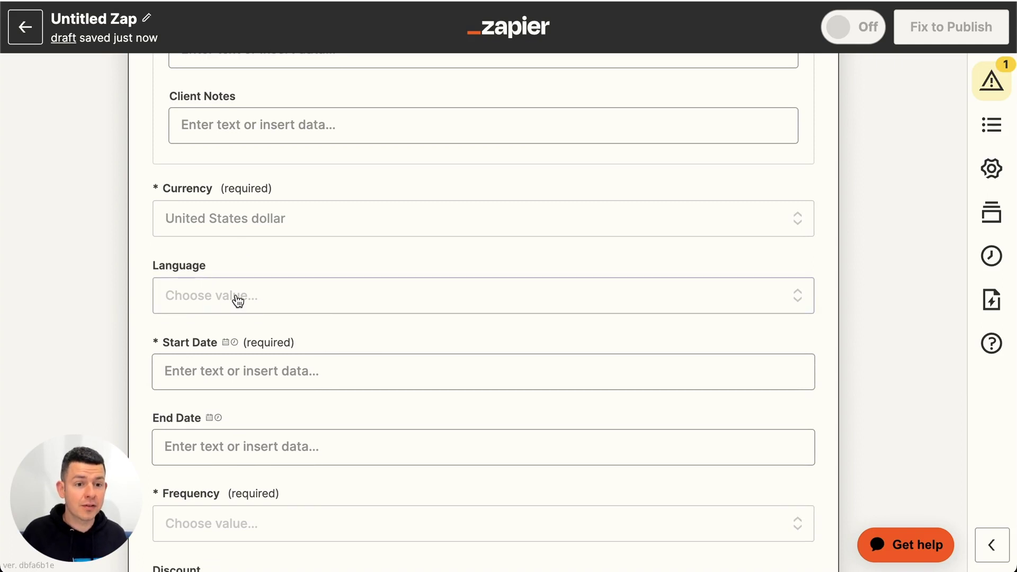
click(223, 363)
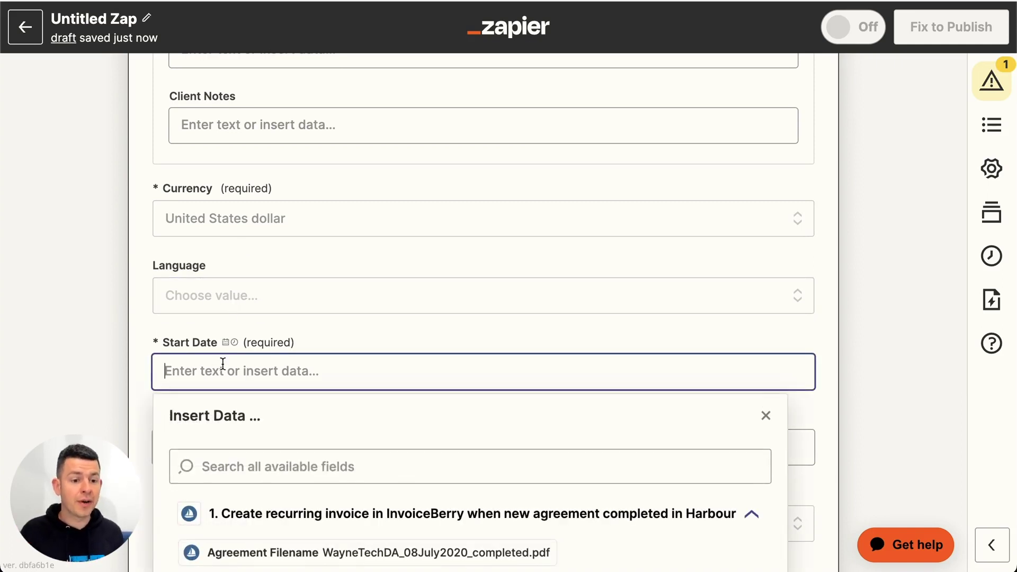
text(today)
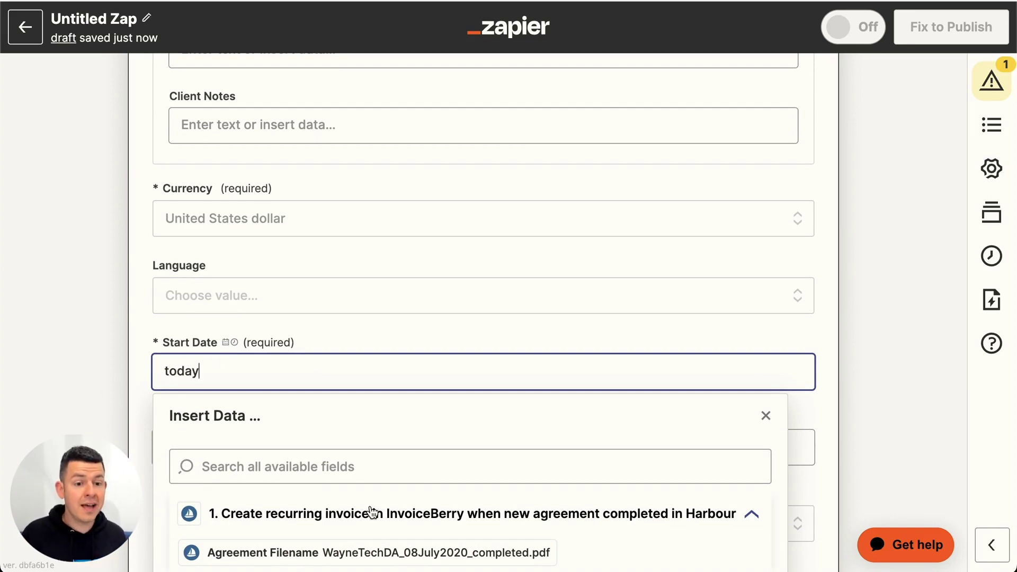
scroll(372, 513, down, 3)
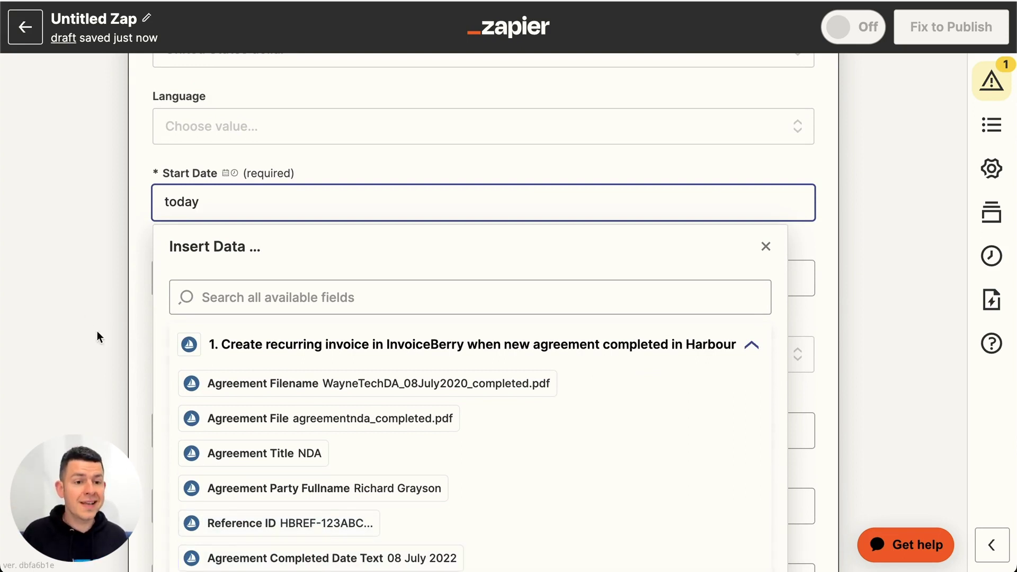
click(77, 296)
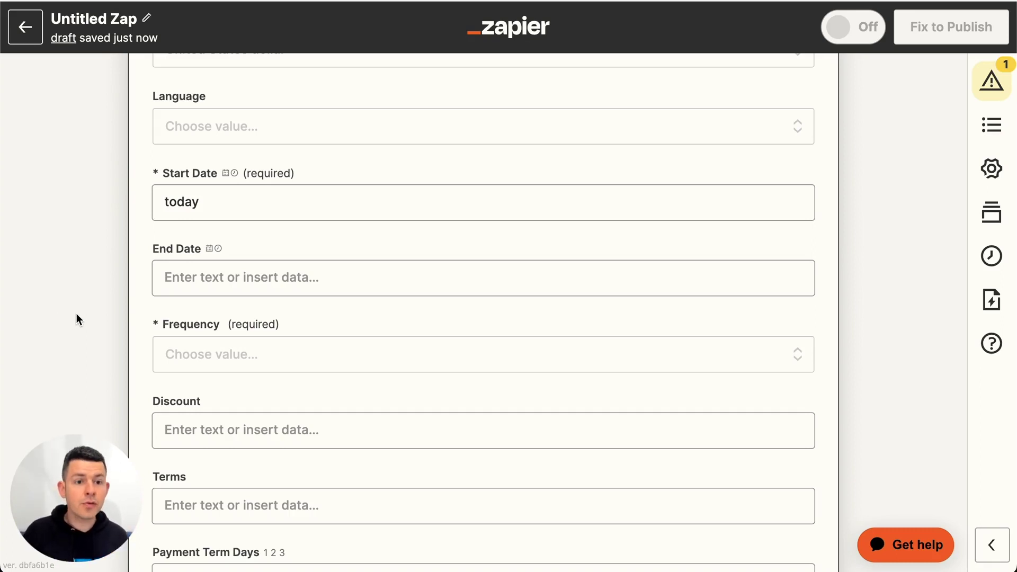
Leave the End Date empty and set the invoice Frequency to monthly
click(199, 282)
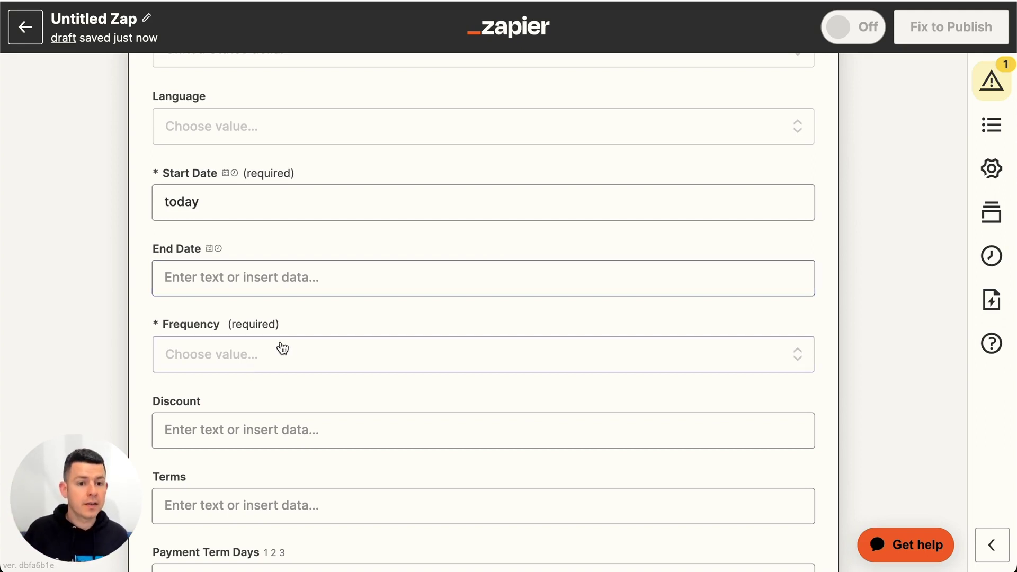
click(263, 365)
scroll(91, 401, down, 2)
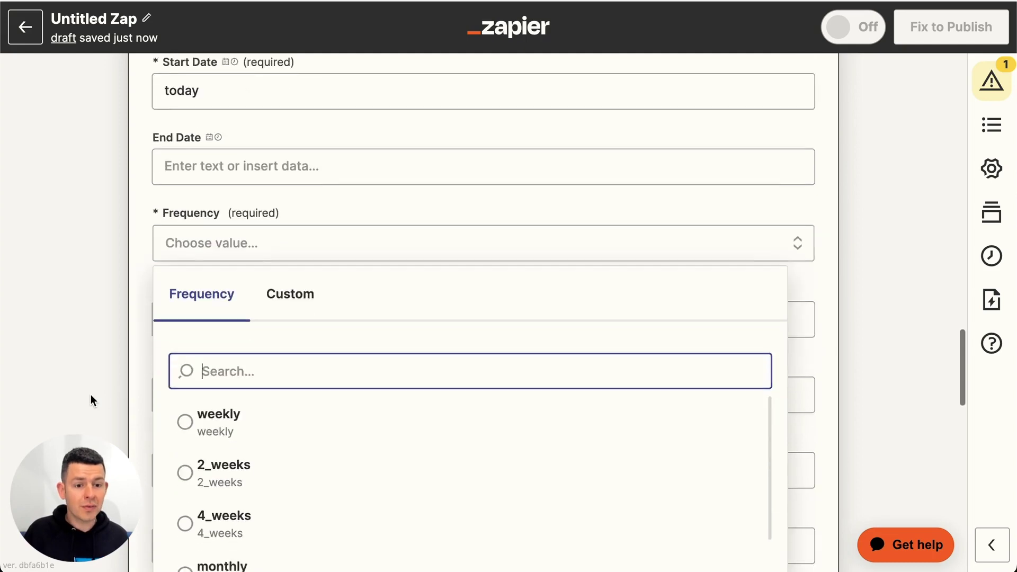
scroll(90, 400, down, 1)
scroll(245, 392, down, 1)
click(199, 492)
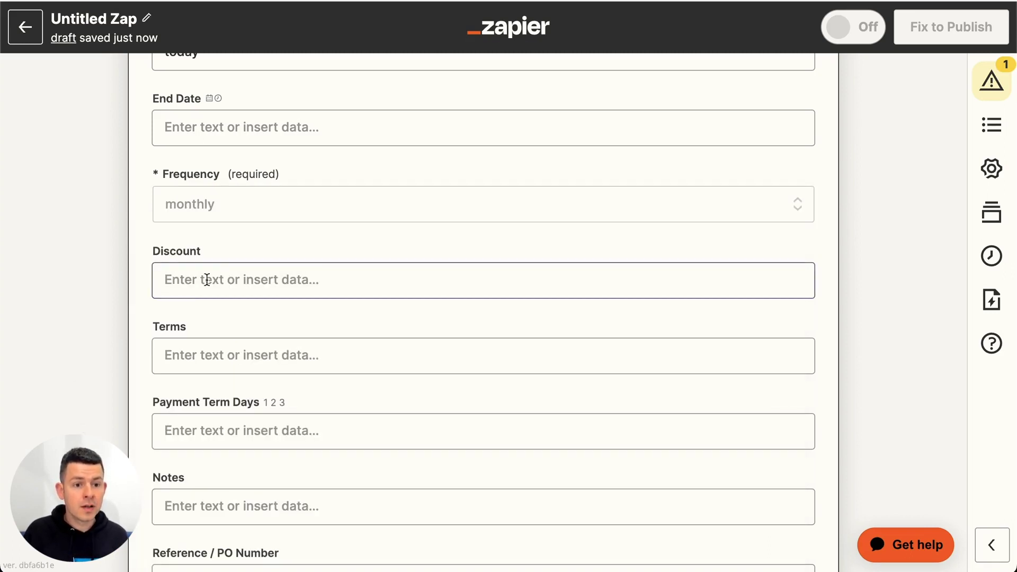
Set Payment Term Days to 7, leaving Discount and Terms empty
scroll(68, 347, down, 3)
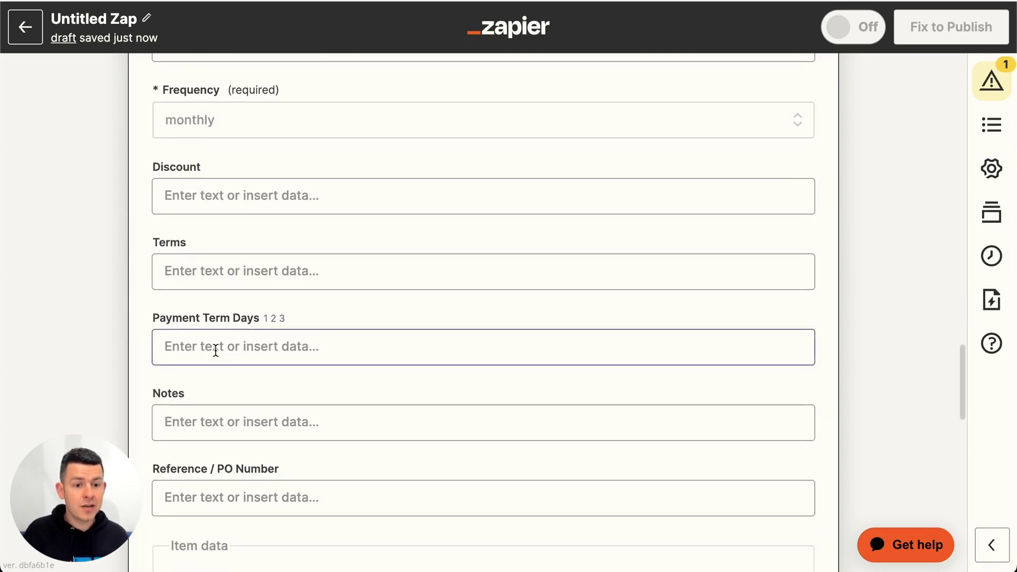
click(216, 348)
text(7)
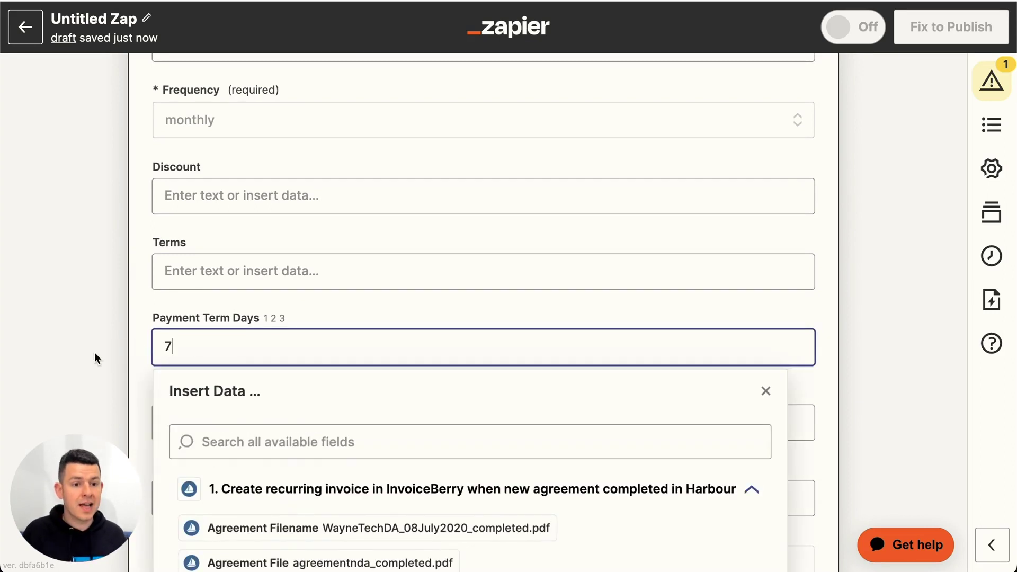
click(94, 352)
Enter "Monthly retainer fee" as the Item Description in the item data
scroll(195, 360, down, 6)
click(221, 358)
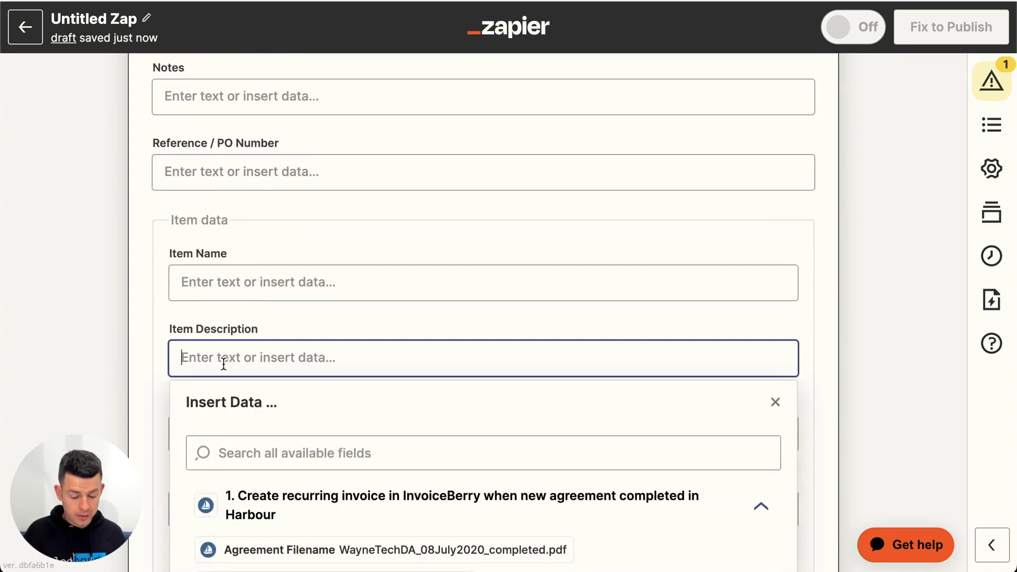
text(Monthly reatiner fee)
key(BackSpace)
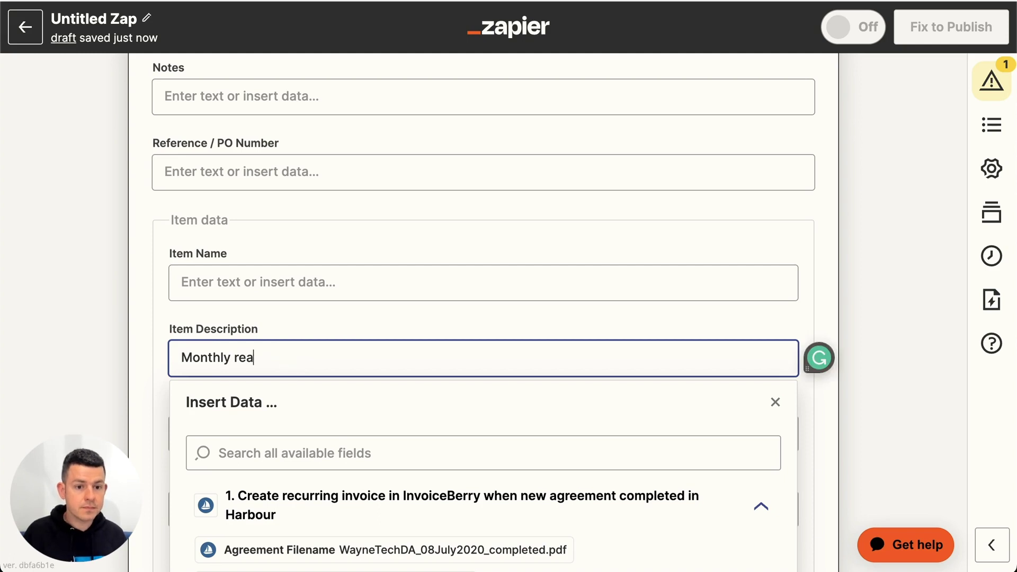
click(29, 349)
Set the Item Unit Cost to 500 and the Item Quantity to 1
scroll(28, 350, down, 2)
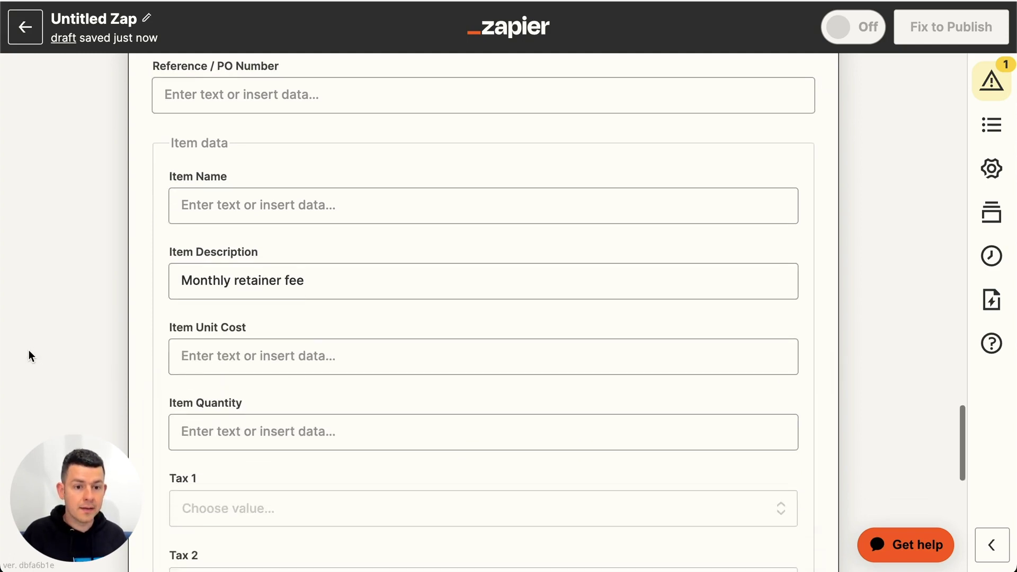
click(233, 336)
text(500)
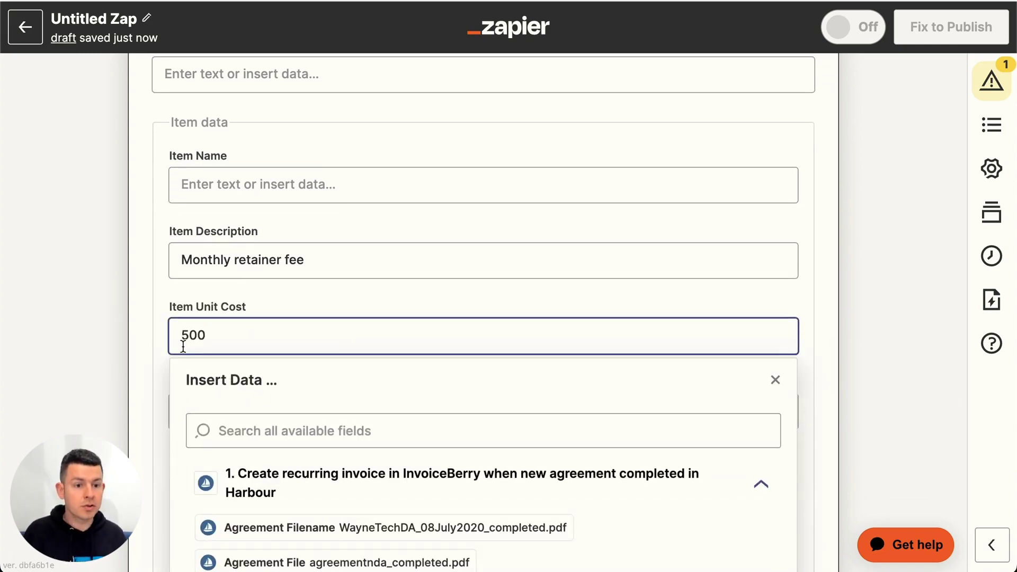
click(98, 388)
click(249, 415)
text(1)
click(114, 400)
Review the item data fields, including description, unit cost, quantity, taxes and data separator
scroll(114, 400, down, 4)
scroll(482, 312, down, 2)
scroll(483, 312, up, 3)
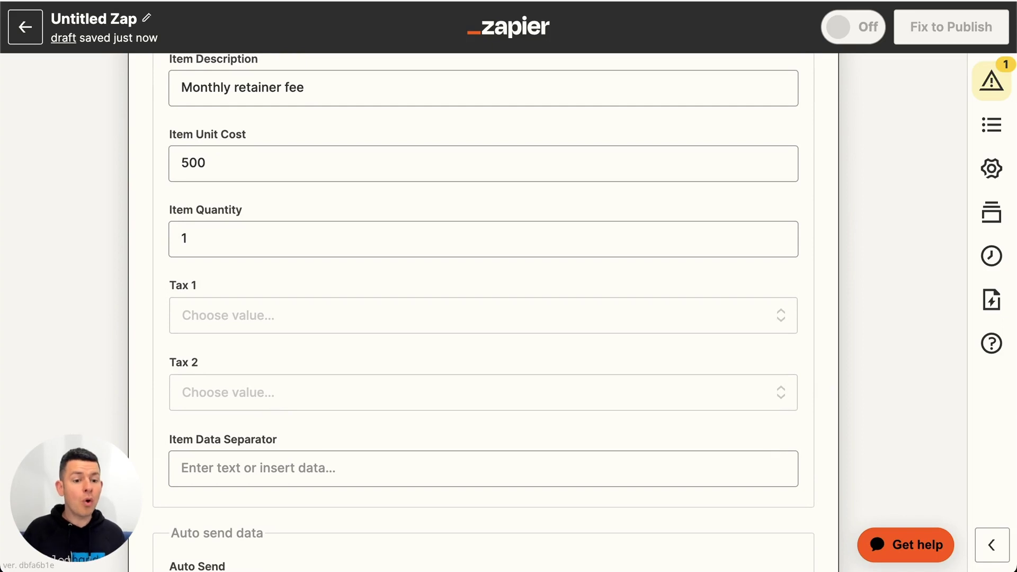
scroll(483, 312, up, 1)
scroll(324, 374, up, 2)
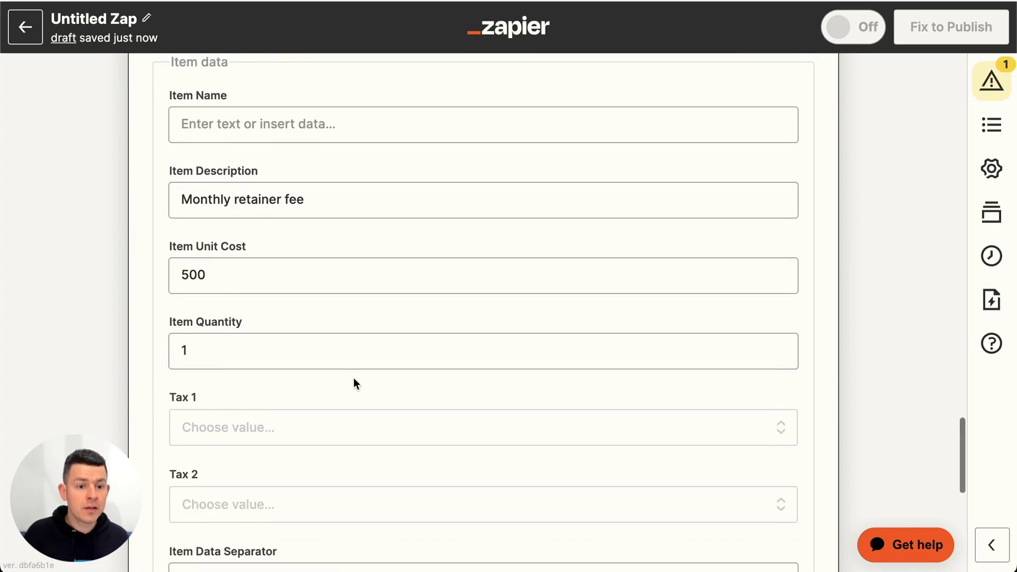
click(363, 203)
scroll(362, 202, up, 1)
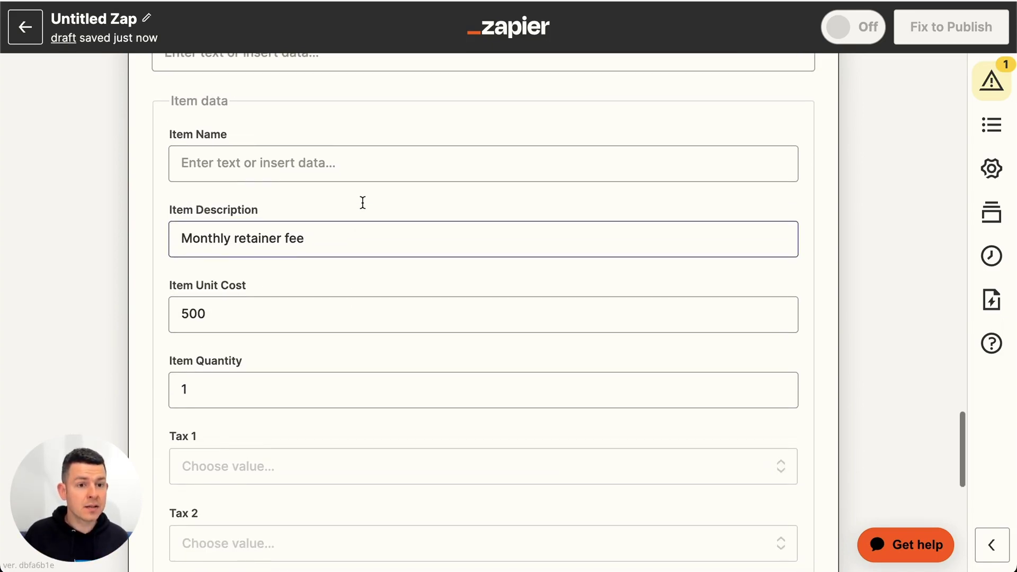
click(355, 242)
click(75, 354)
scroll(75, 360, down, 2)
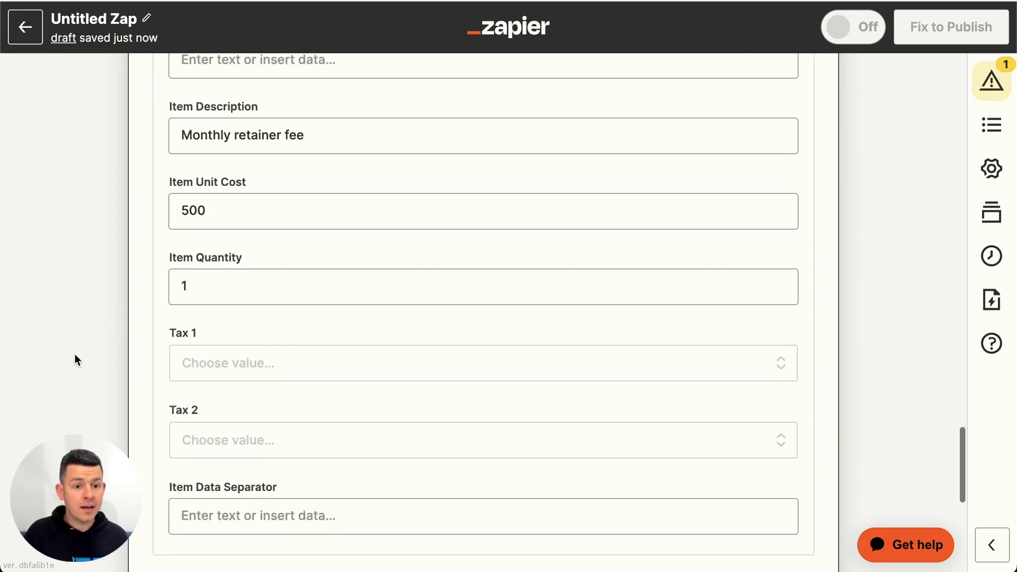
Try a semicolon as the Item Data Separator and clear the field again
click(240, 514)
scroll(243, 516, down, 5)
click(63, 354)
click(207, 233)
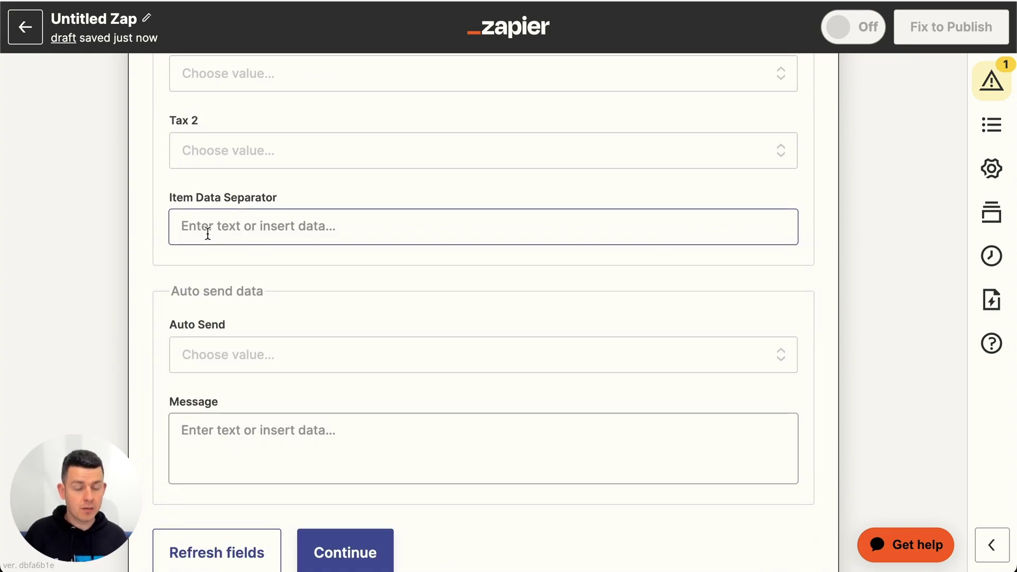
text(;)
key(BackSpace)
text(;)
key(BackSpace)
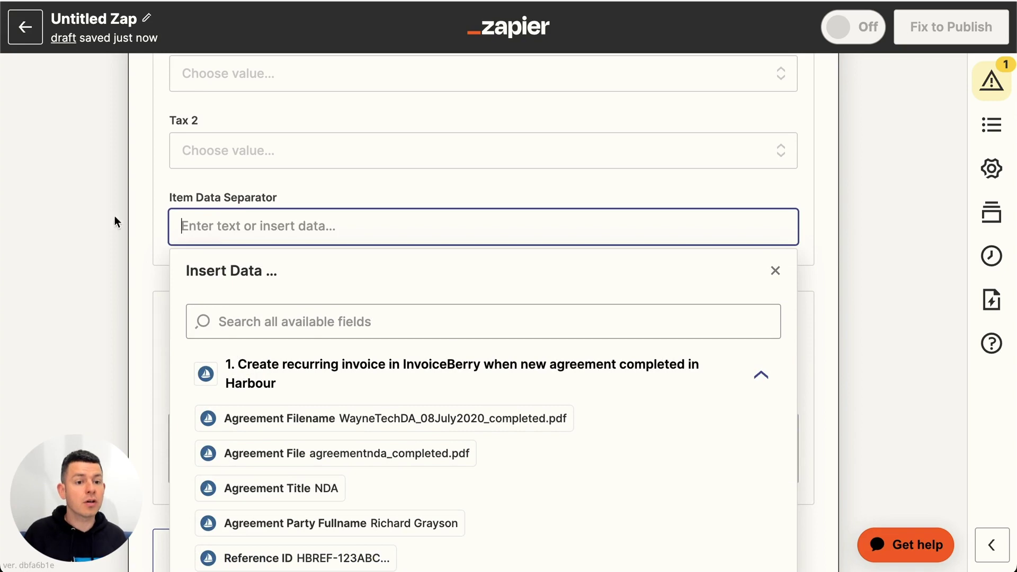
click(91, 214)
Try appending a semicolon to the 500 in Item Unit Cost and remove it again
scroll(245, 183, up, 2)
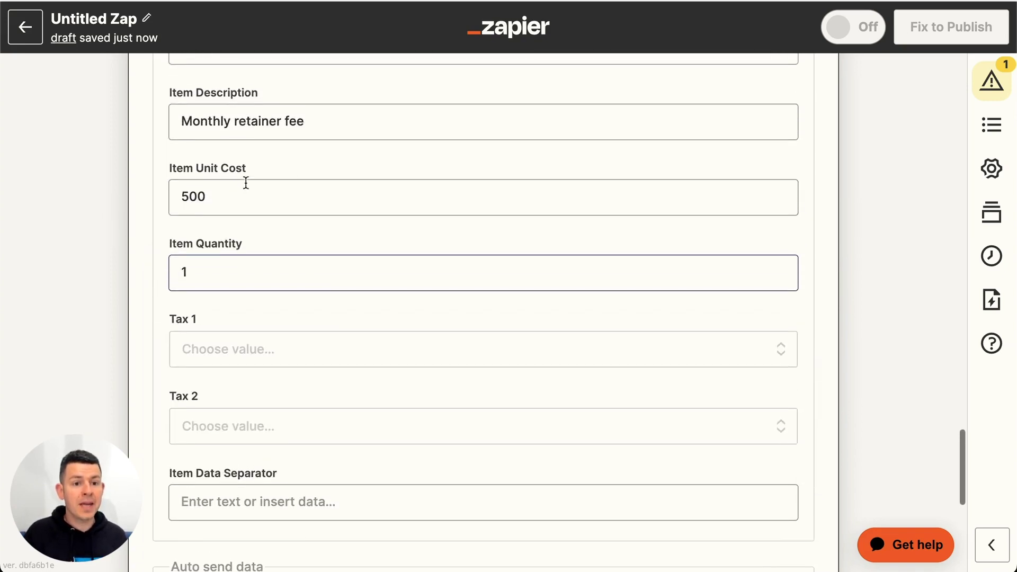
click(242, 191)
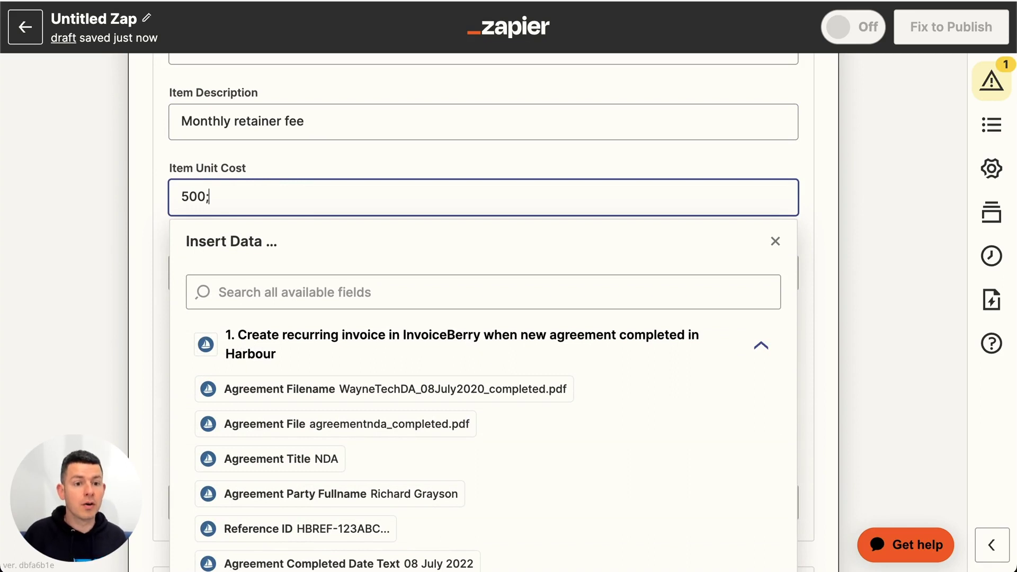
click(74, 295)
Set Auto Send to No and continue to the action's test section
scroll(74, 293, down, 7)
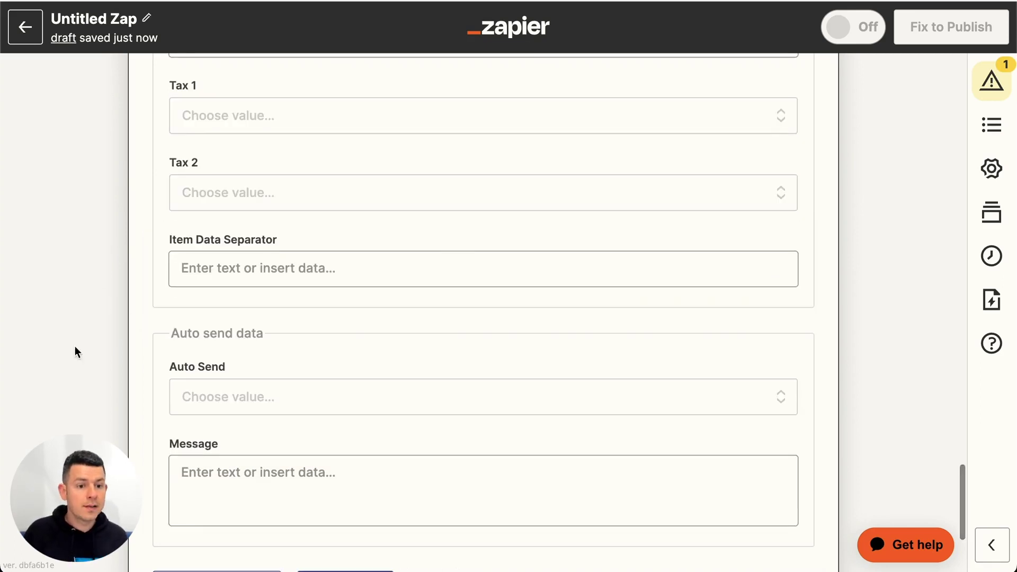
click(289, 233)
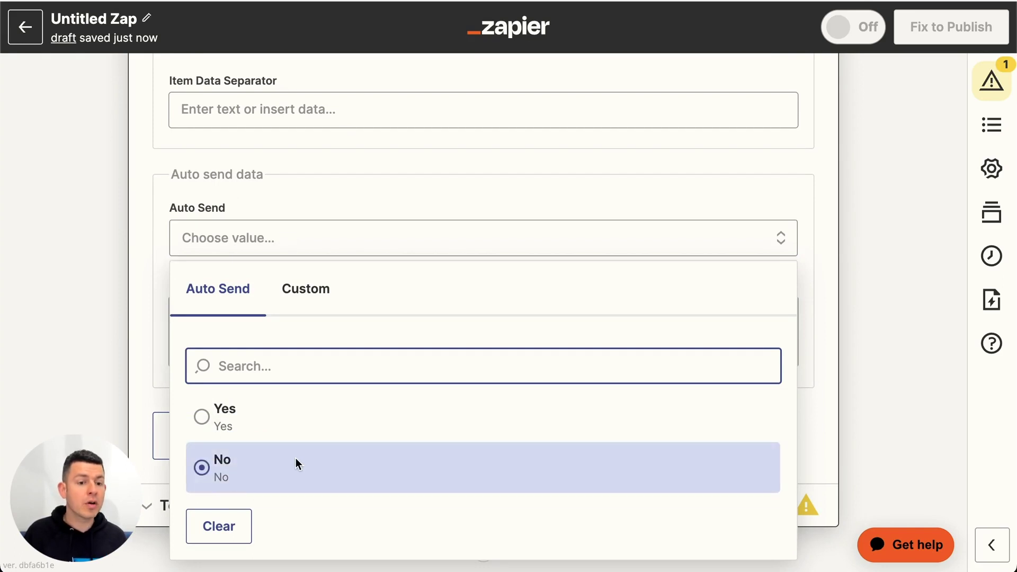
click(231, 460)
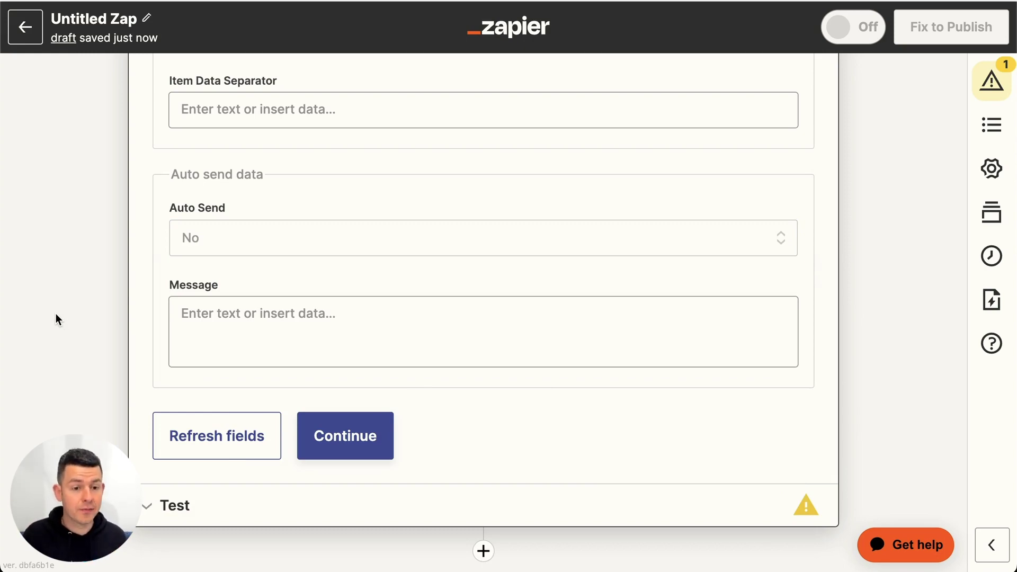
scroll(56, 313, up, 2)
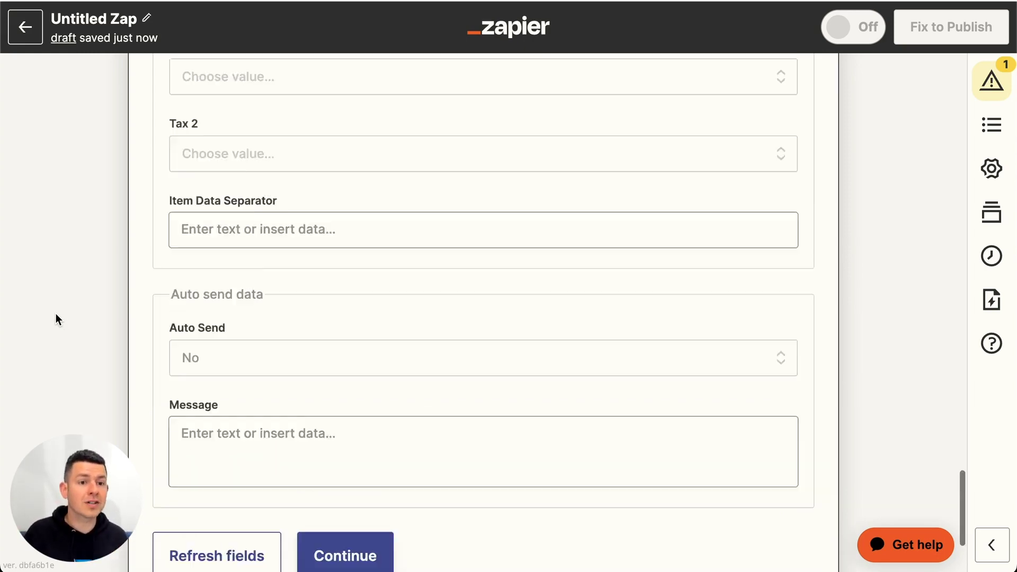
click(361, 482)
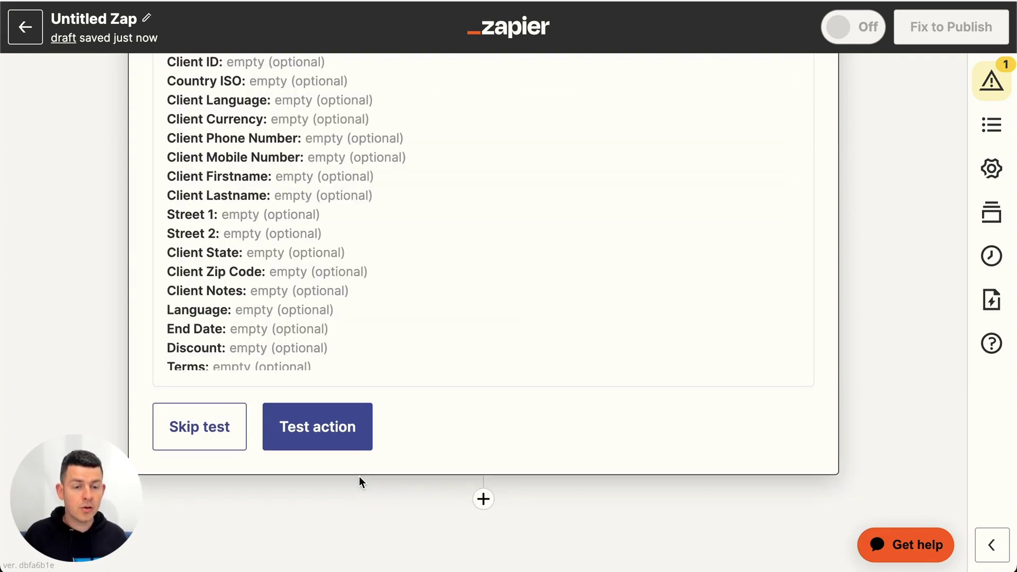
Review the mapped and empty fields prepared for InvoiceBerry and run the action test
scroll(359, 476, up, 6)
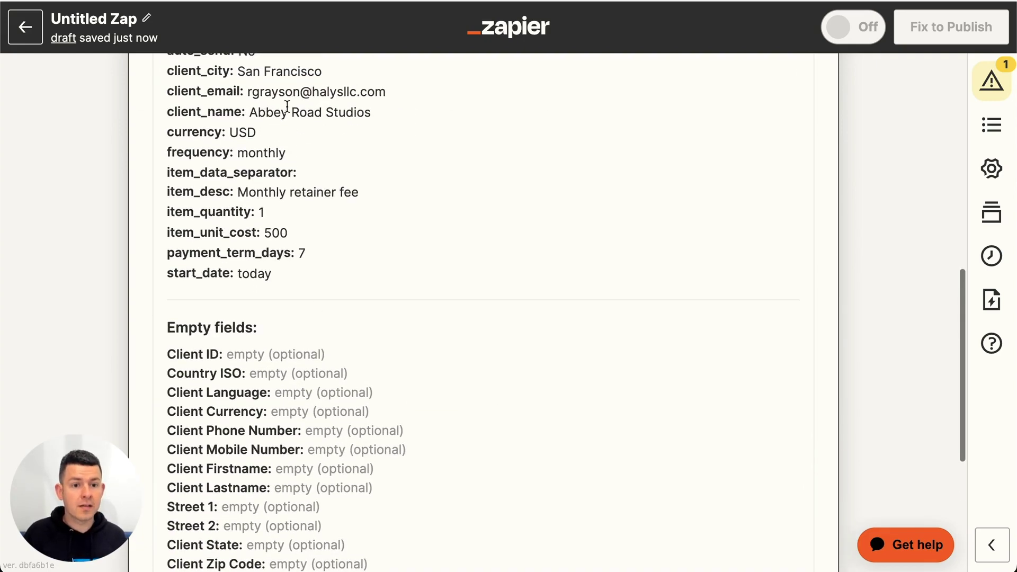
scroll(286, 108, up, 3)
scroll(271, 319, down, 4)
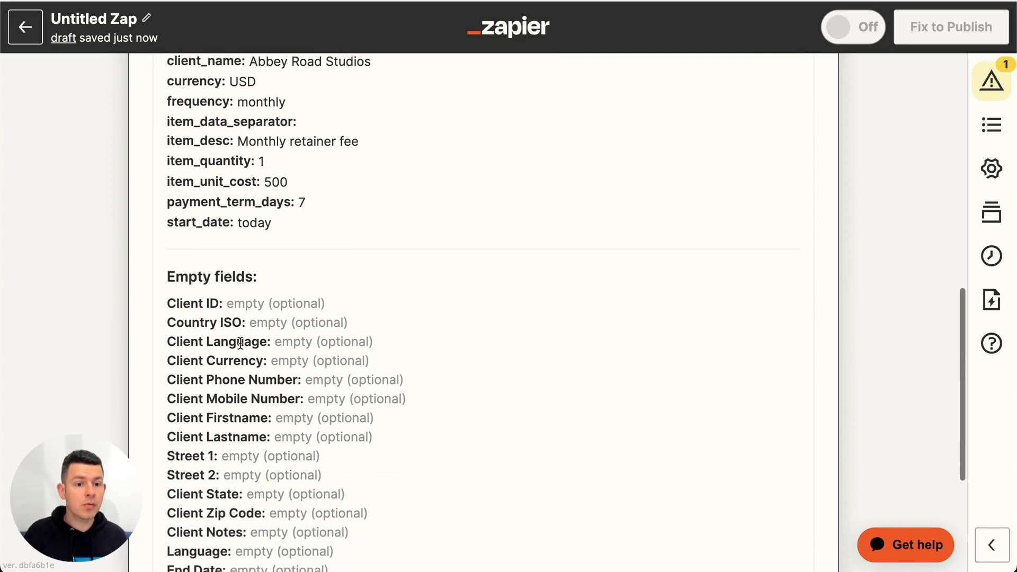
scroll(239, 426, down, 4)
scroll(238, 426, down, 5)
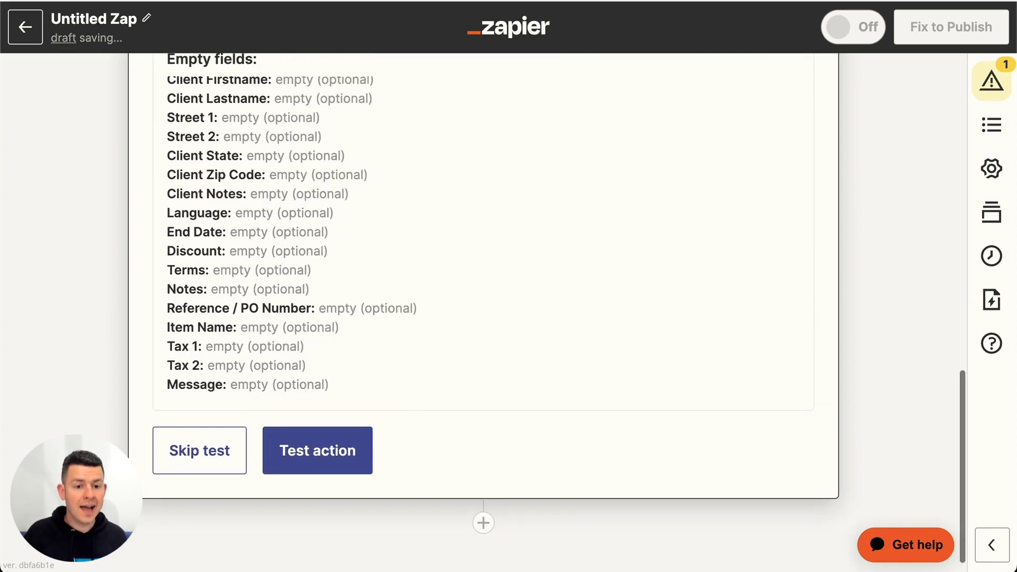
click(335, 464)
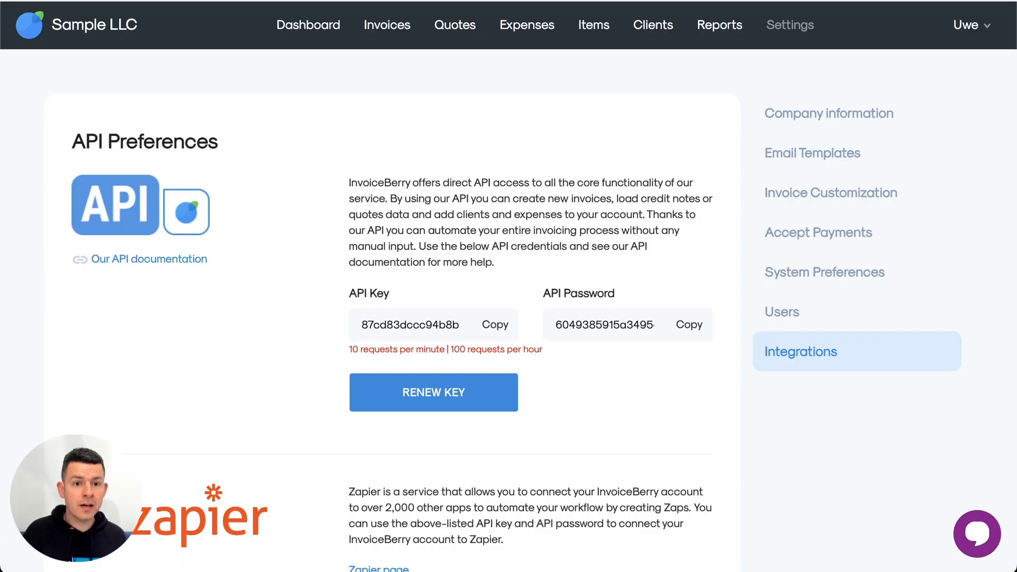
Check the recurring invoices list for the Abbey Road Studios profile and look through the client list for the same client
click(395, 29)
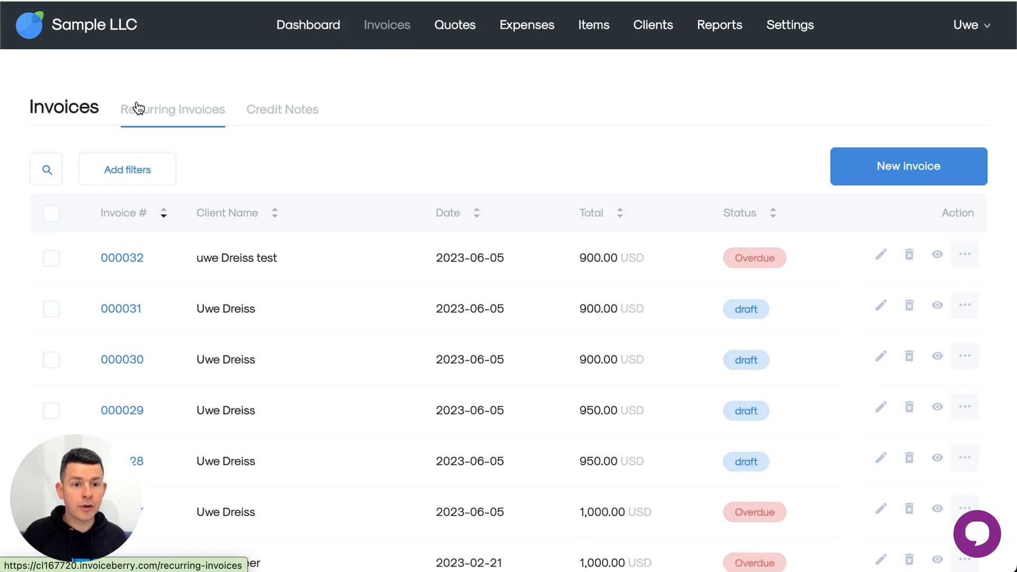
click(139, 108)
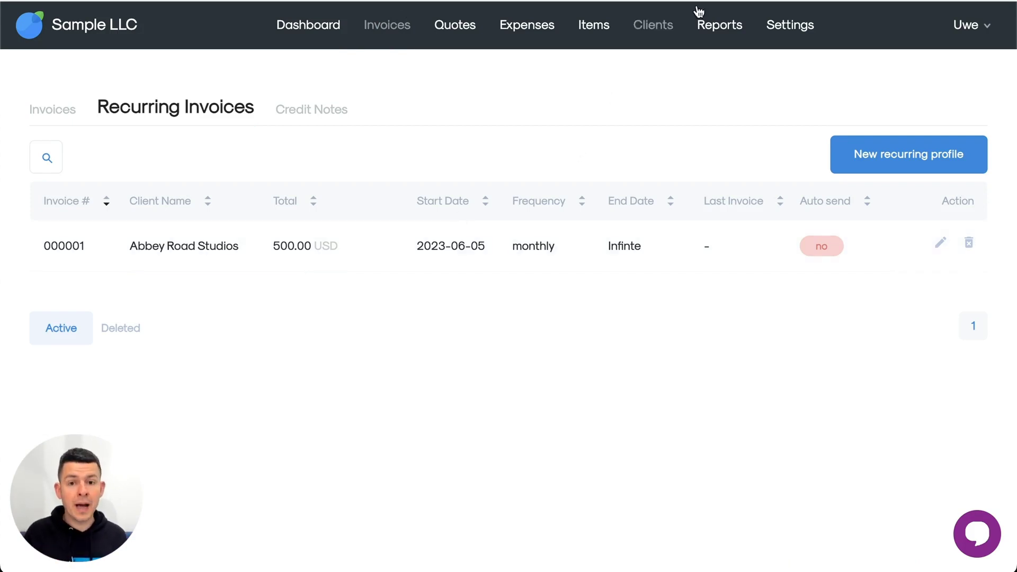
click(649, 32)
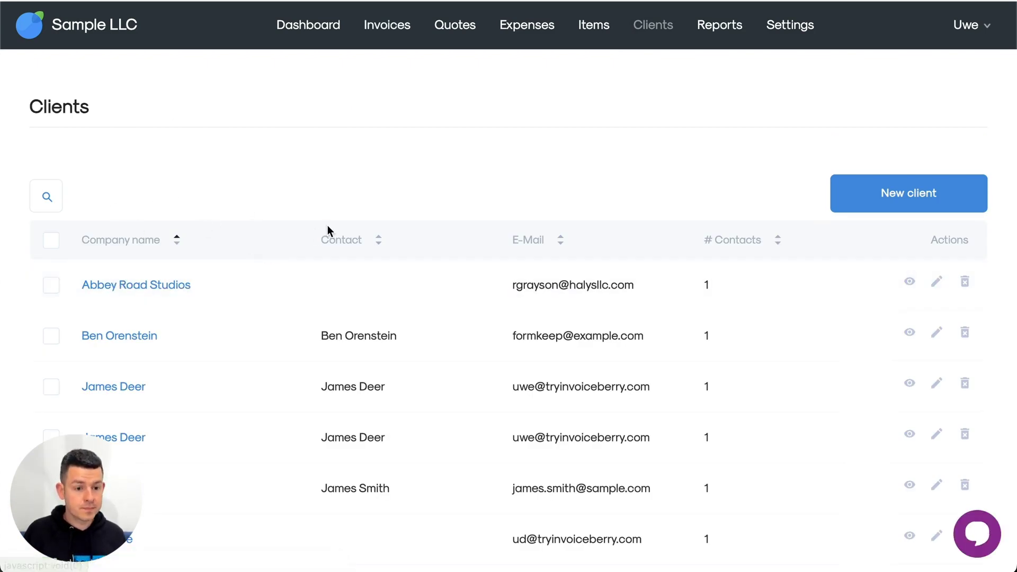
Go back to the recurring invoices and examine the start date, frequency and end date of the Abbey Road Studios profile
click(383, 28)
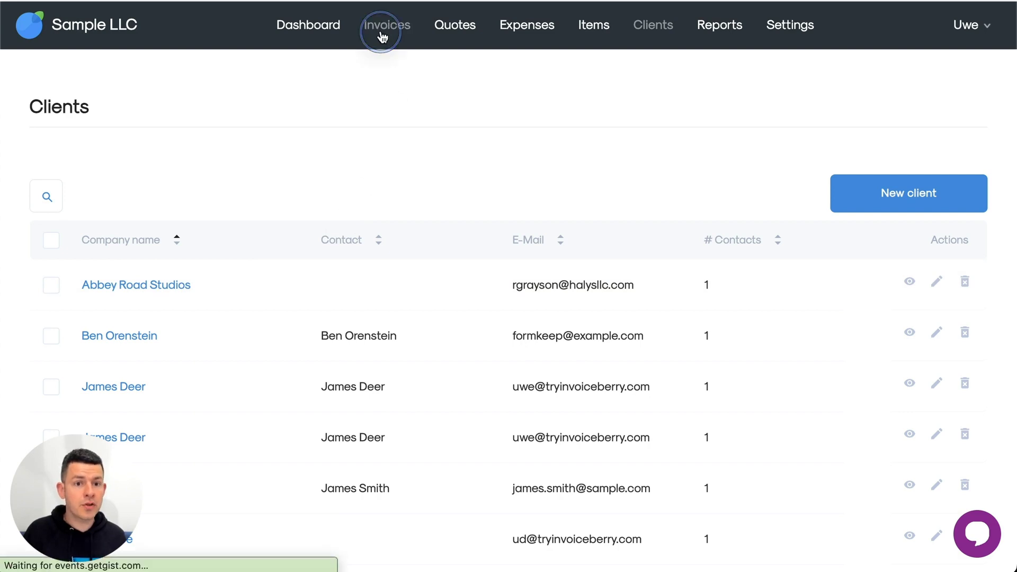
click(175, 105)
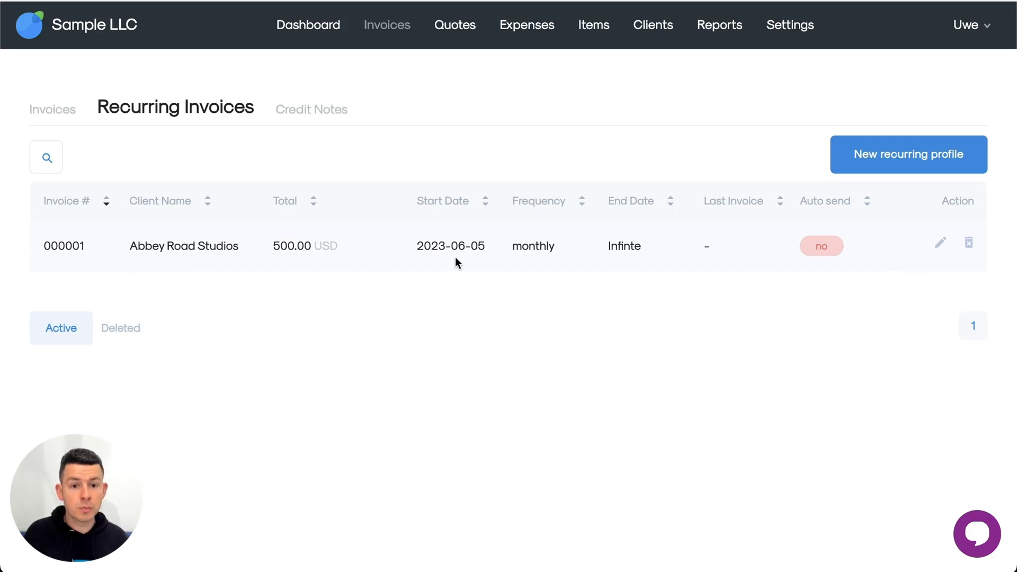
drag(431, 241, 492, 256)
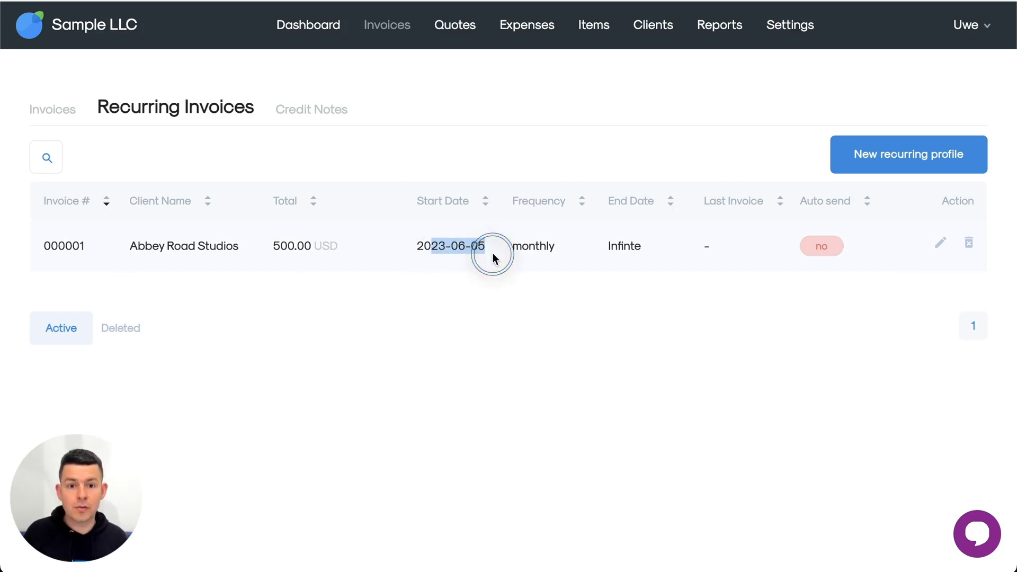
click(521, 255)
double_click(609, 245)
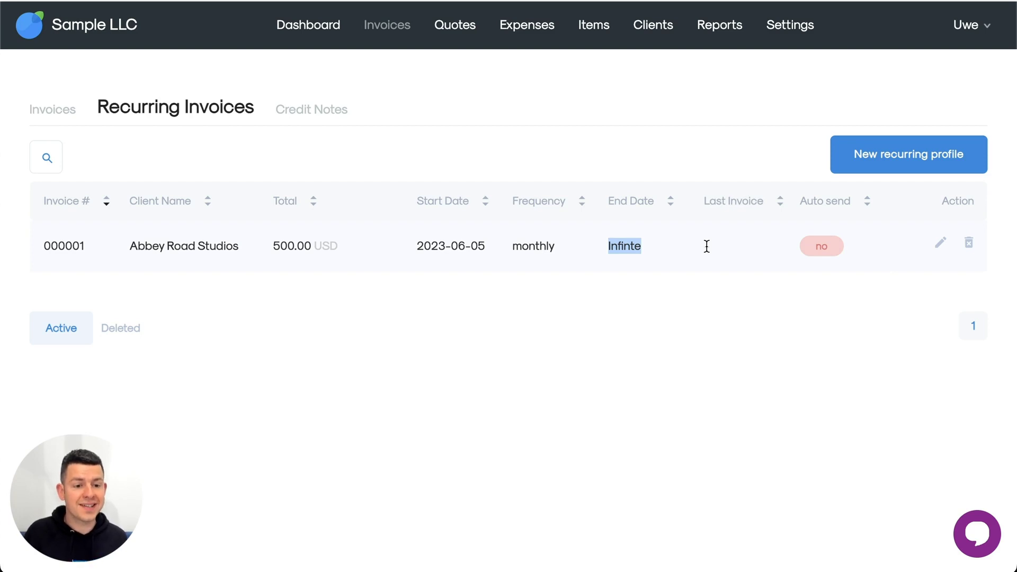
Open the Abbey Road Studios recurring profile for editing and review its client, schedule, auto send, line item, totals and terms
click(939, 245)
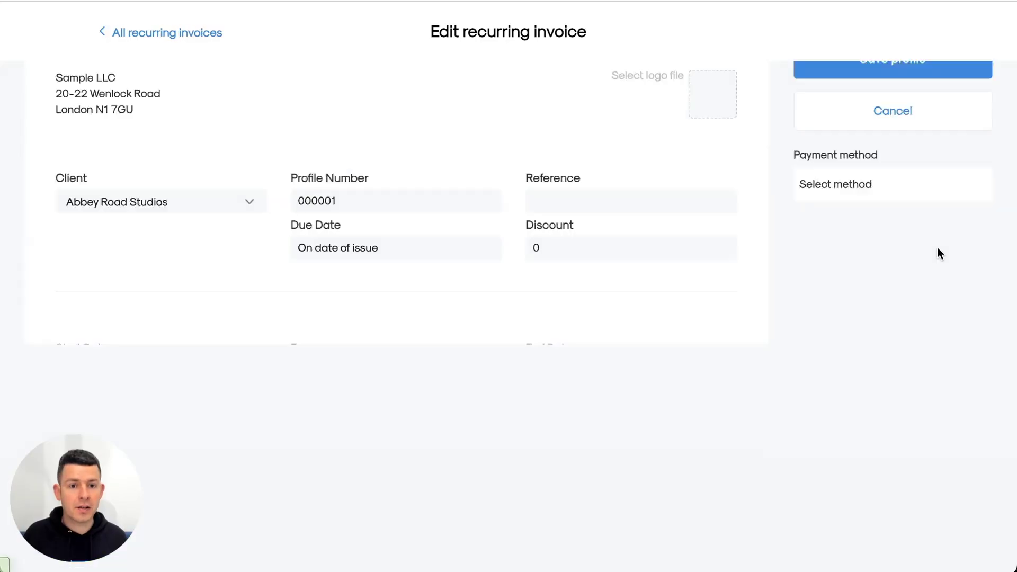
scroll(311, 164, down, 5)
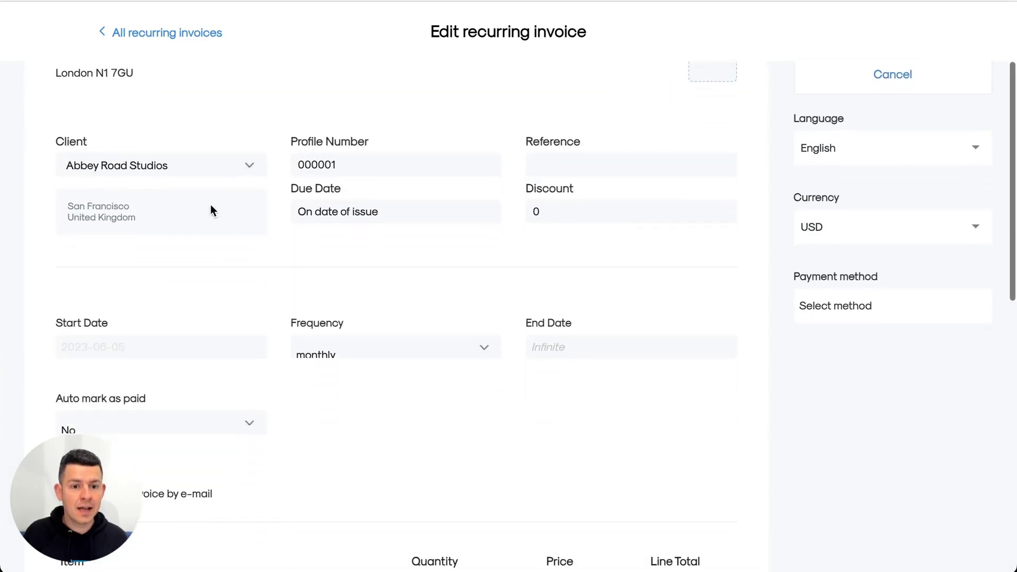
scroll(189, 228, up, 1)
scroll(189, 229, down, 1)
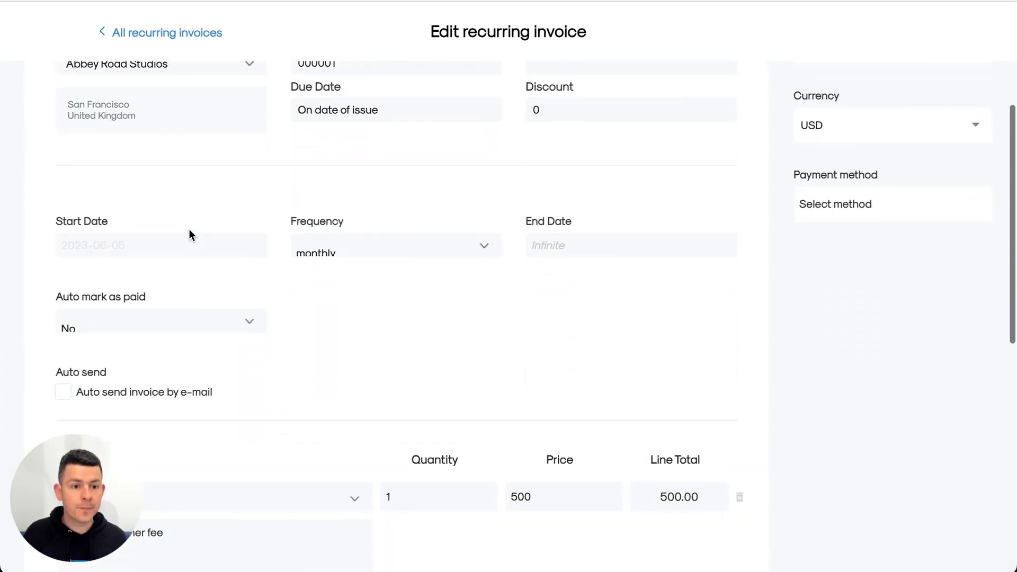
scroll(95, 207, down, 1)
click(321, 197)
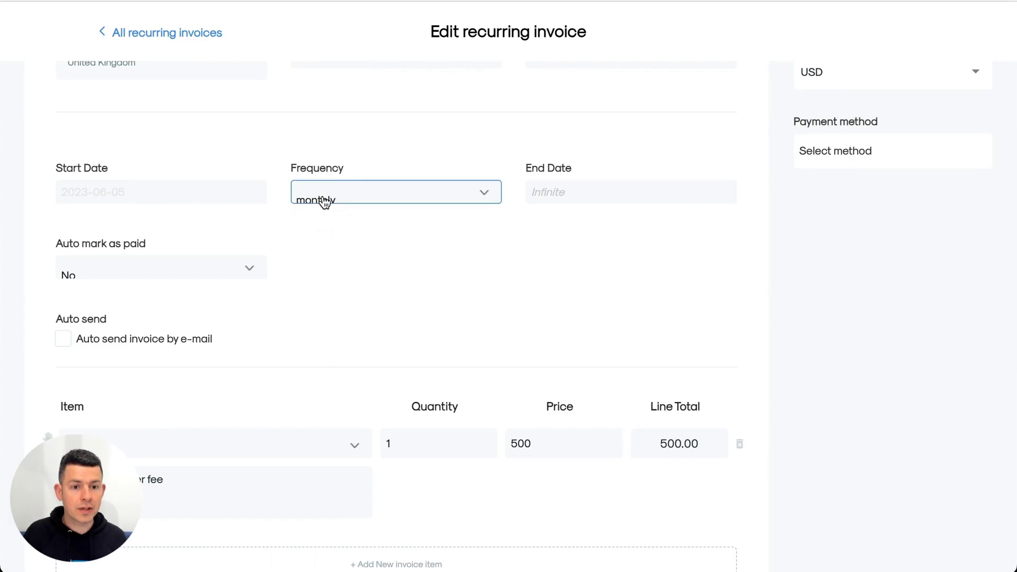
click(583, 306)
scroll(583, 307, down, 1)
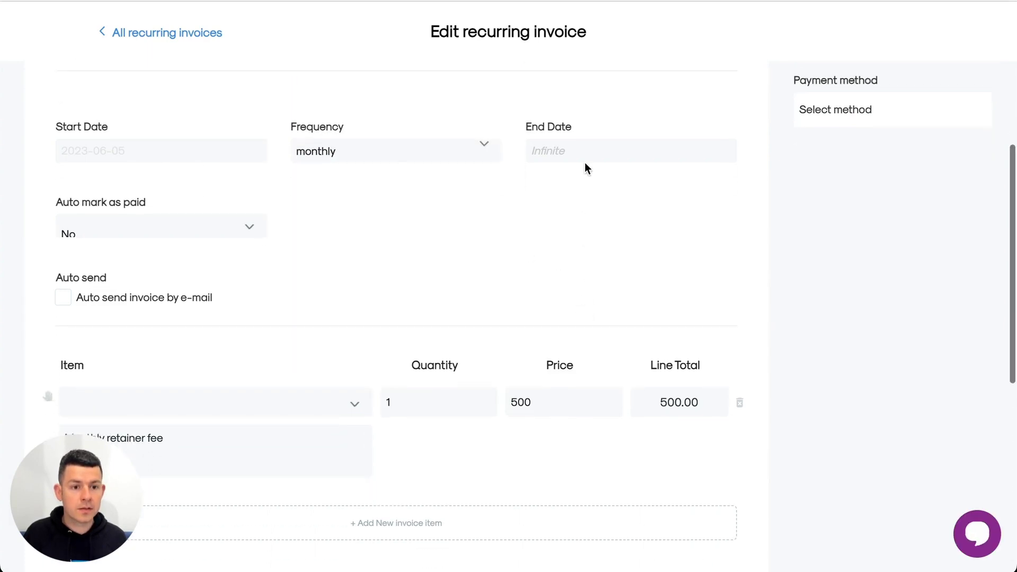
scroll(323, 208, down, 3)
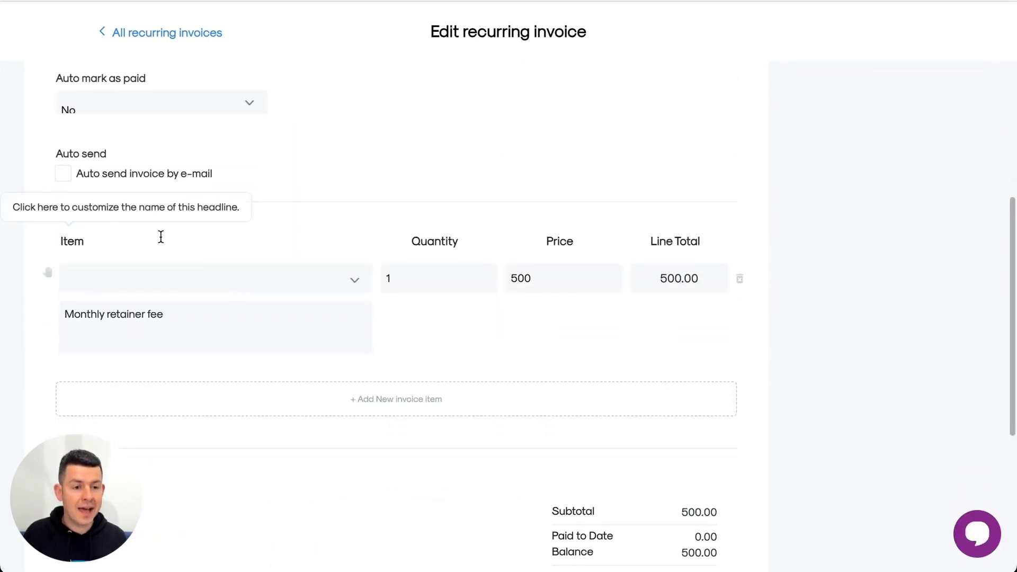
scroll(138, 238, down, 1)
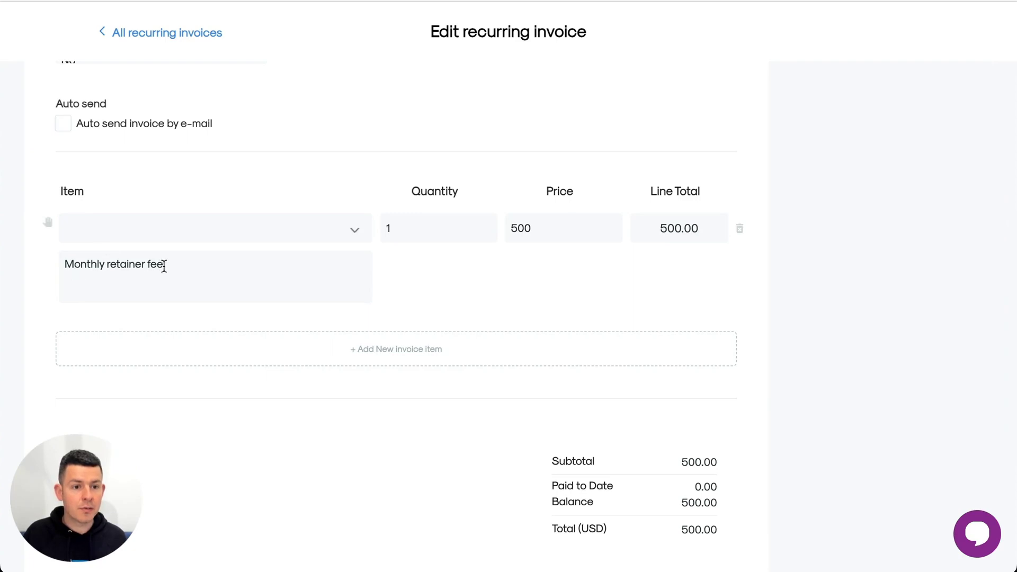
scroll(634, 262, down, 5)
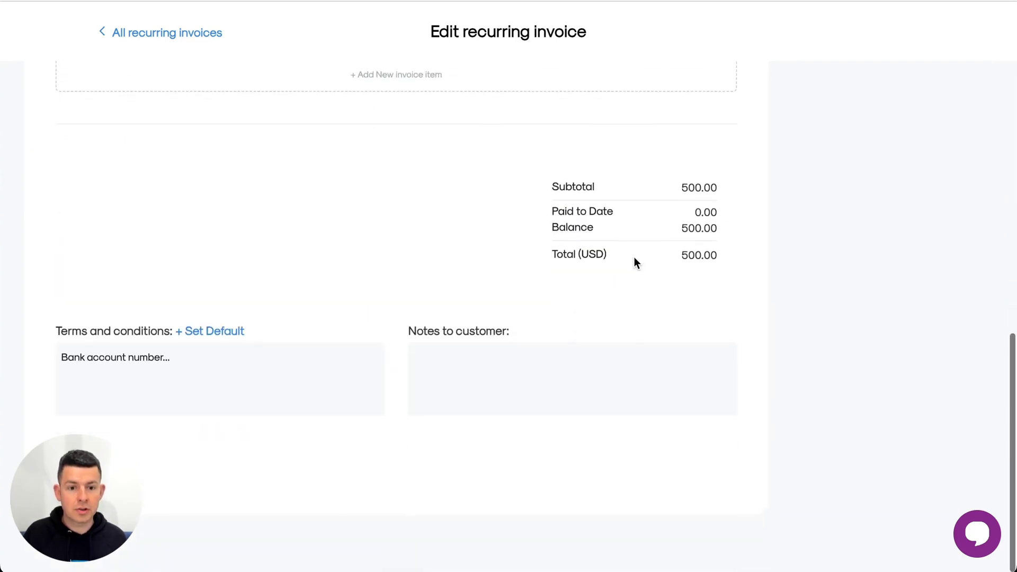
scroll(635, 262, up, 10)
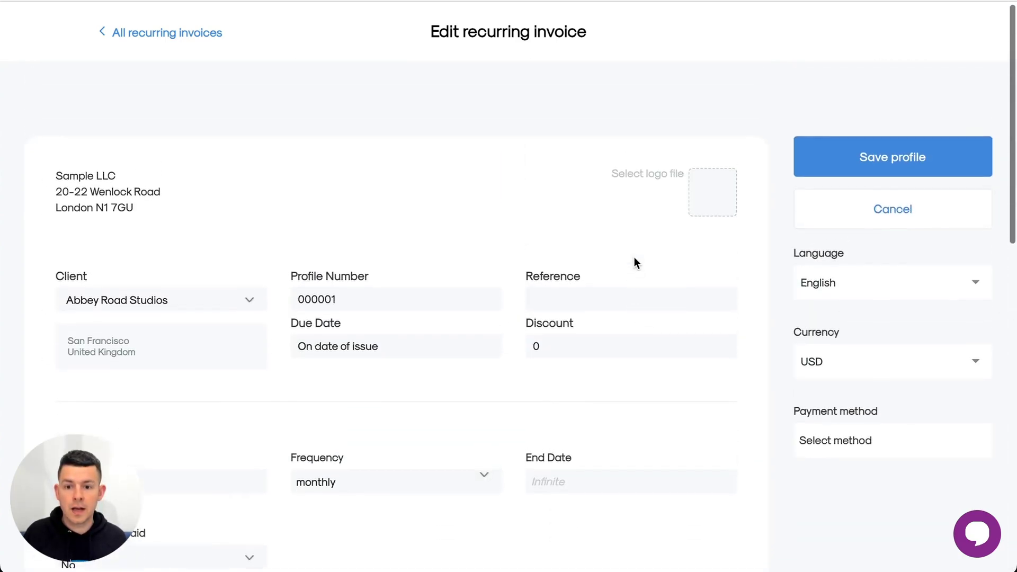
Return to the recurring invoices list and check the last invoice date of the Abbey Road Studios profile
click(123, 31)
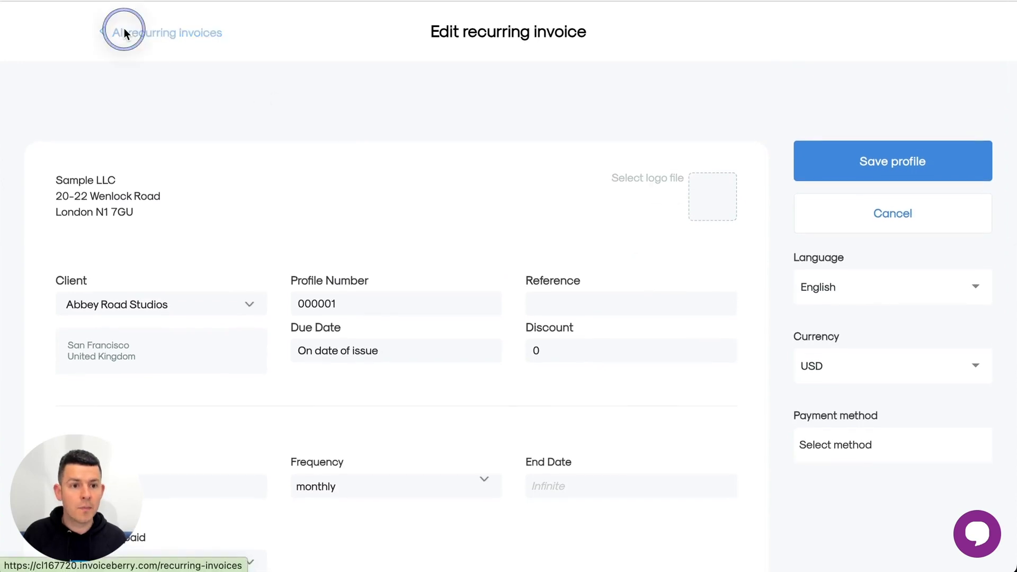
click(728, 249)
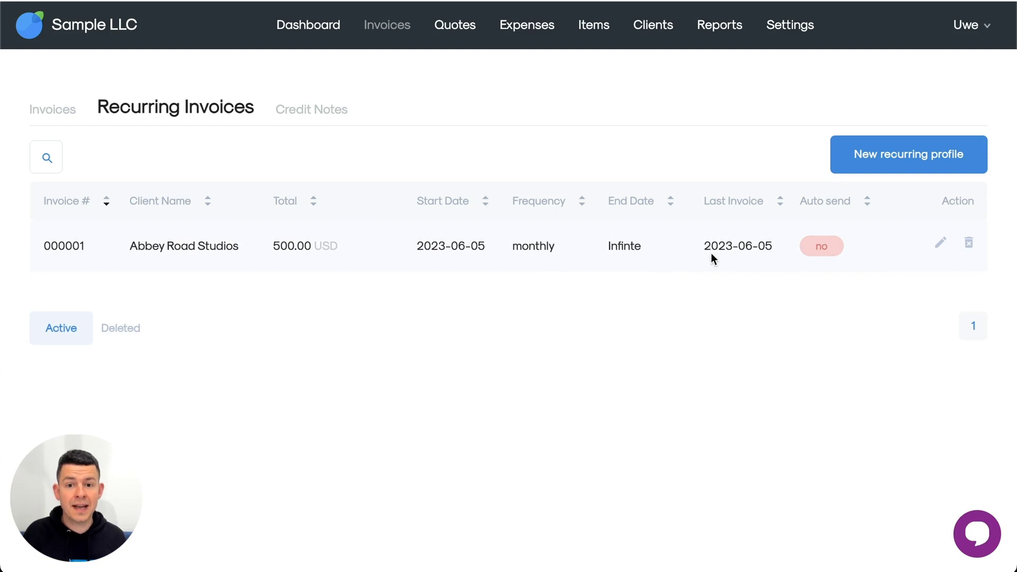
drag(704, 250, 769, 252)
click(660, 280)
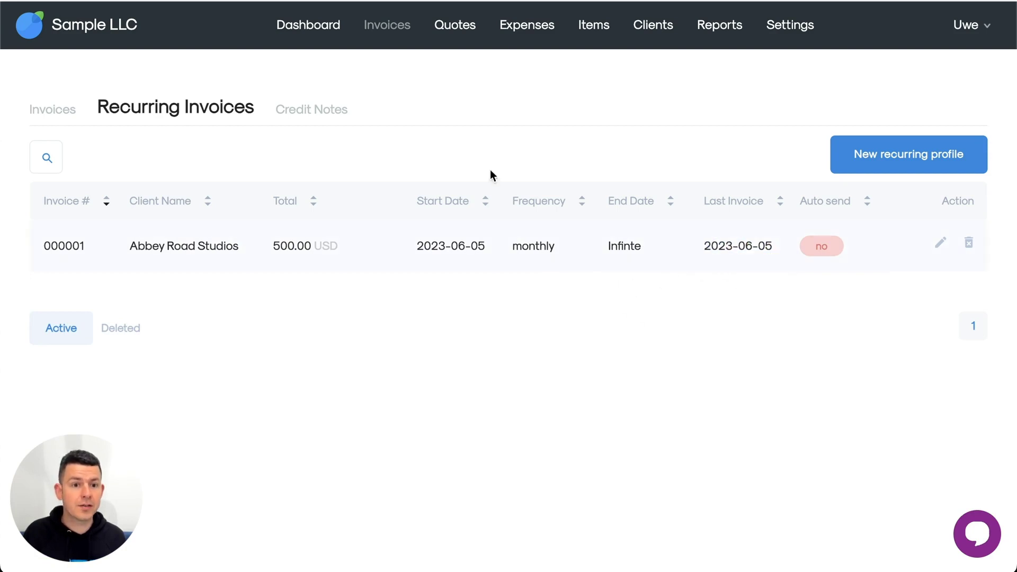
Find the Abbey Road Studios invoice generated from the recurring profile, review its PDF preview and return to the invoices list
click(59, 120)
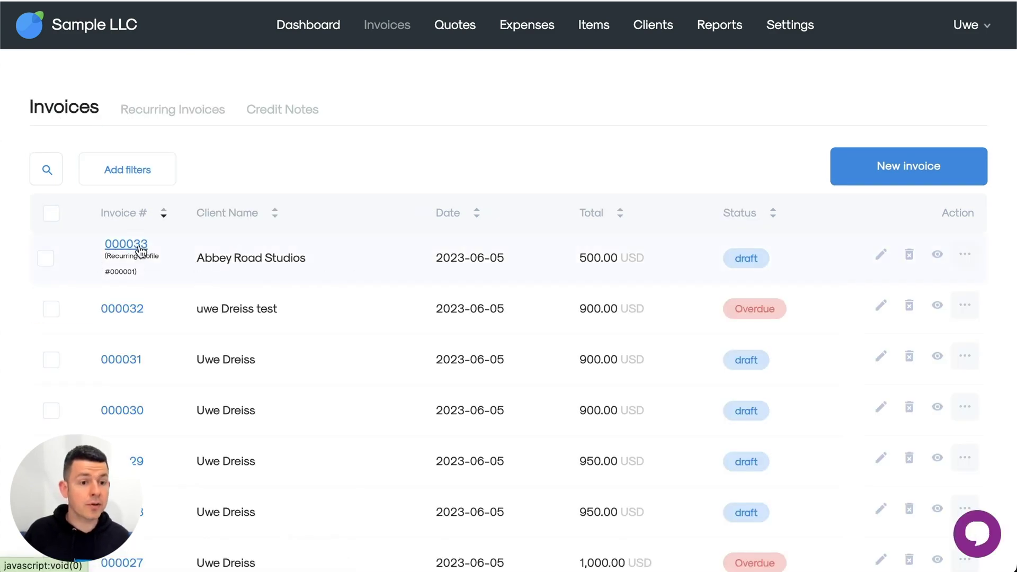
drag(112, 260, 136, 271)
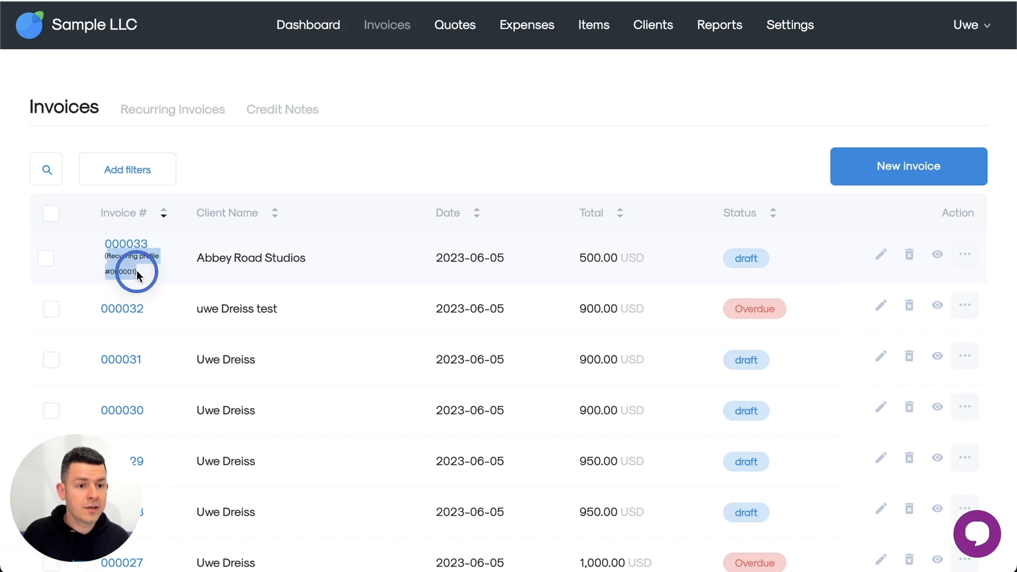
click(113, 270)
click(132, 247)
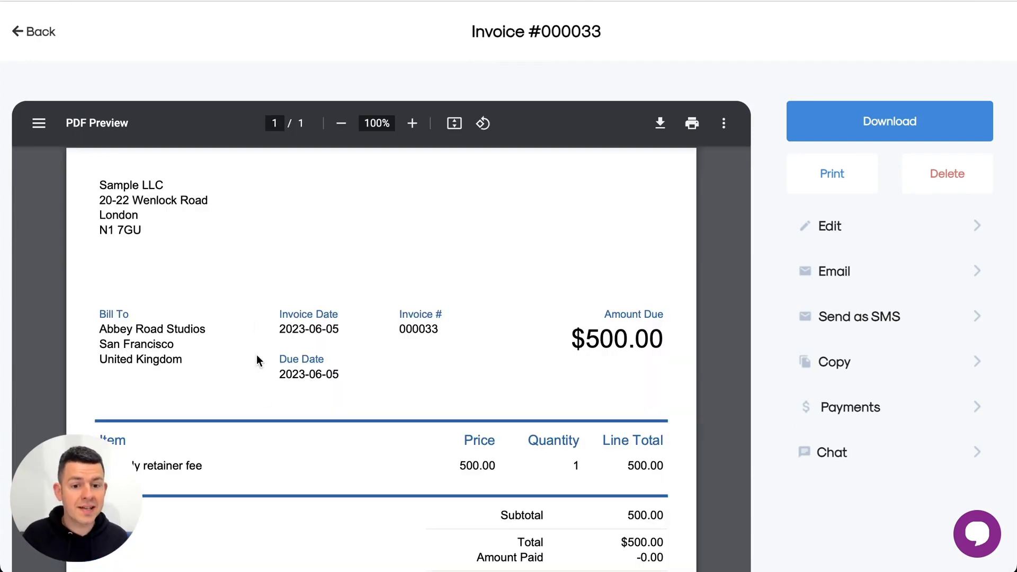
scroll(262, 381, down, 3)
scroll(265, 397, up, 3)
click(38, 38)
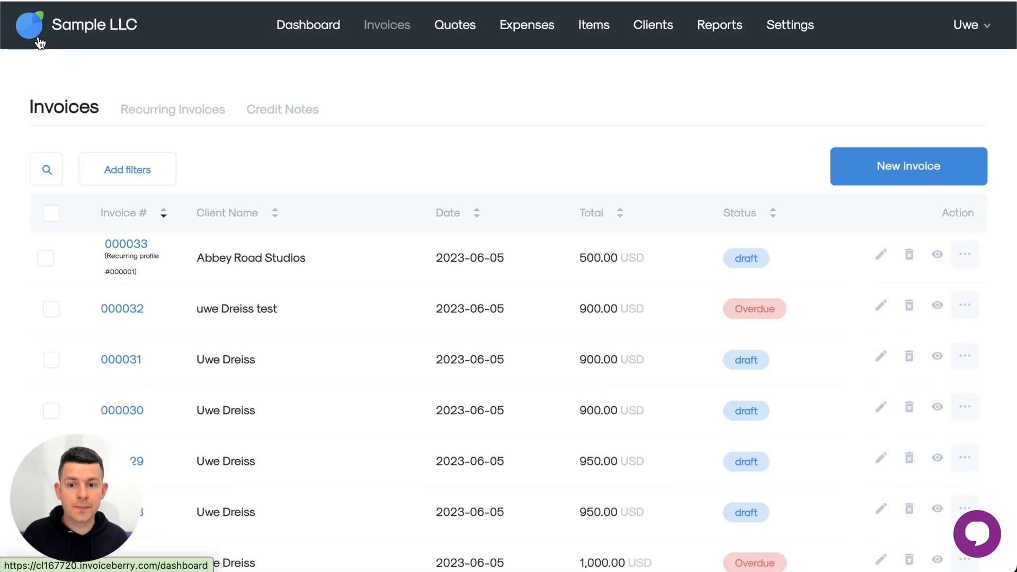
Review the e-mail form for the new Abbey Road Studios invoice and close it without sending
click(964, 254)
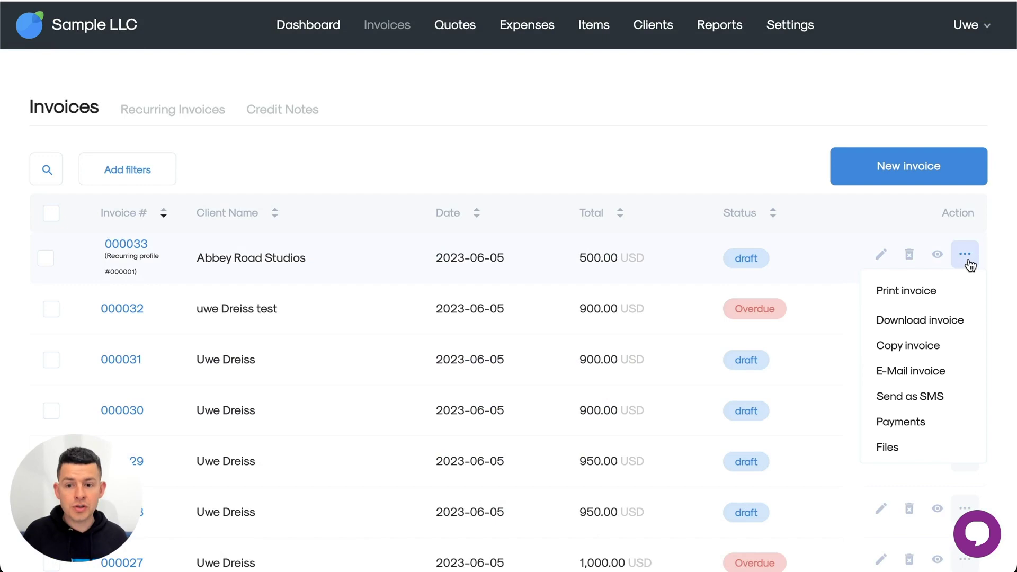
click(921, 382)
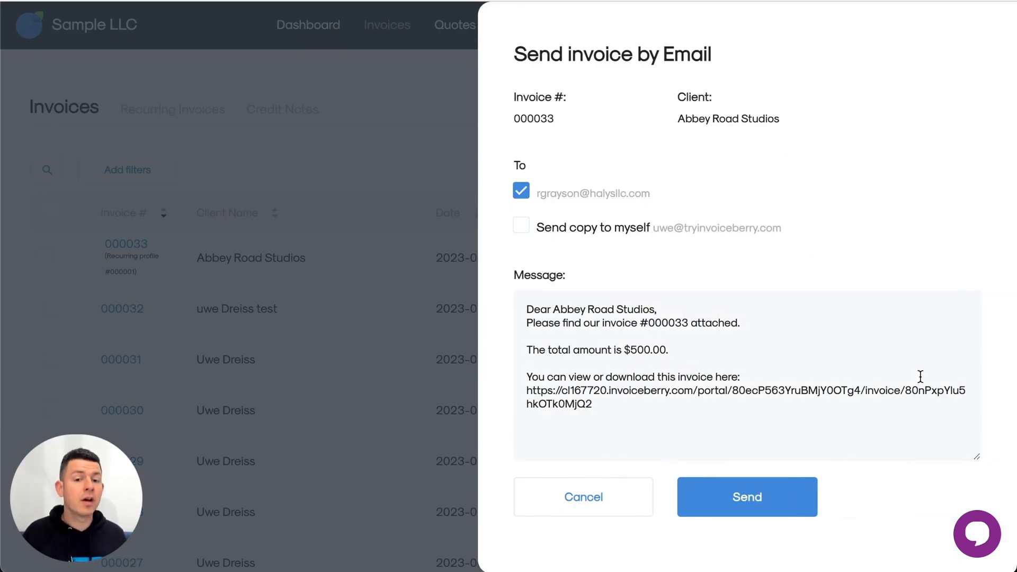
click(557, 495)
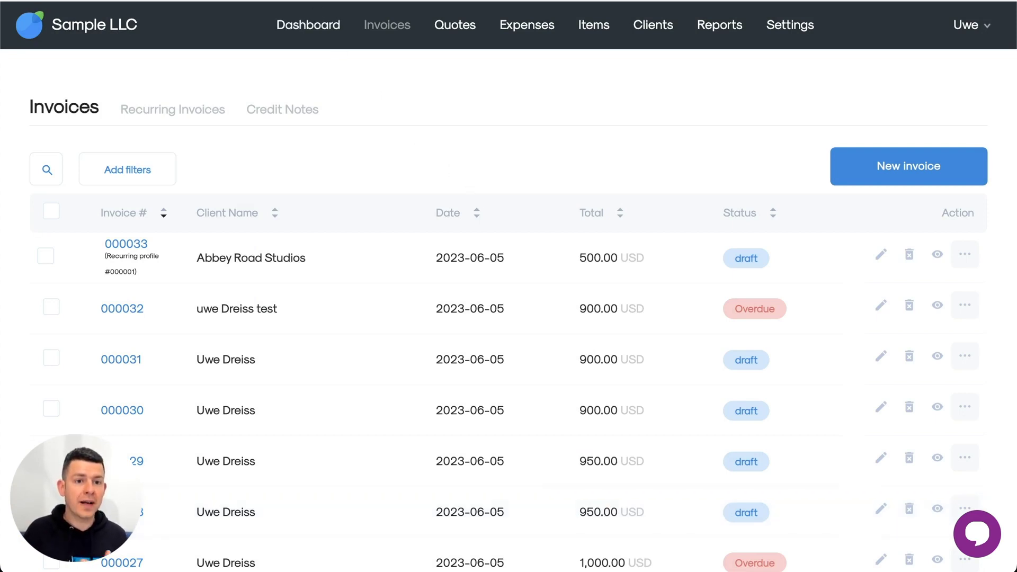
Switch back to the Zapier editor and publish the Zap
click(294, 4)
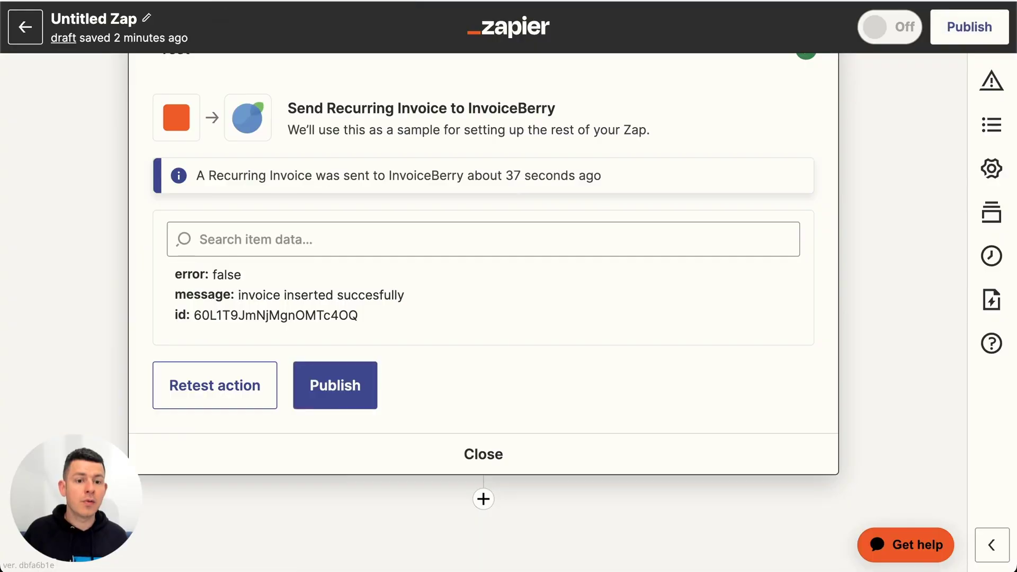
click(341, 388)
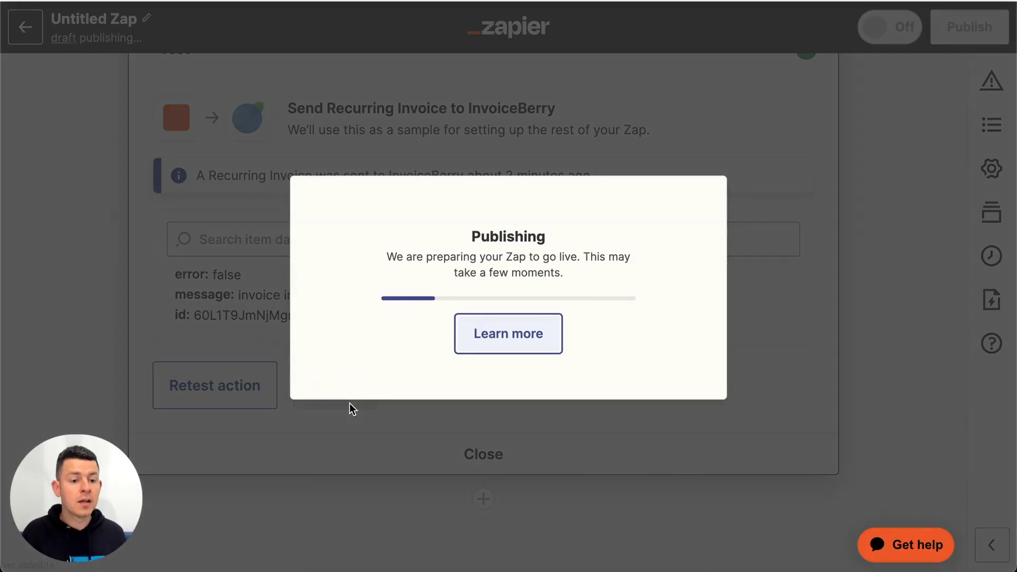